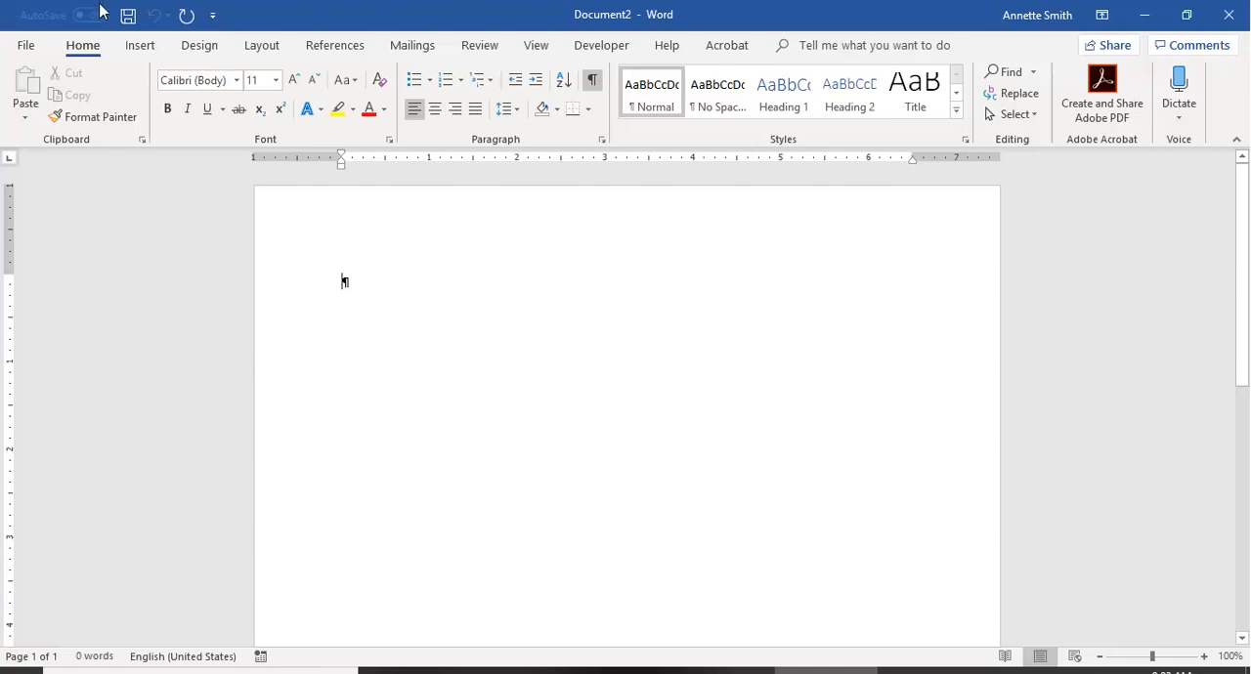
Set the blank document's font to Times New Roman, size 12.
click(237, 82)
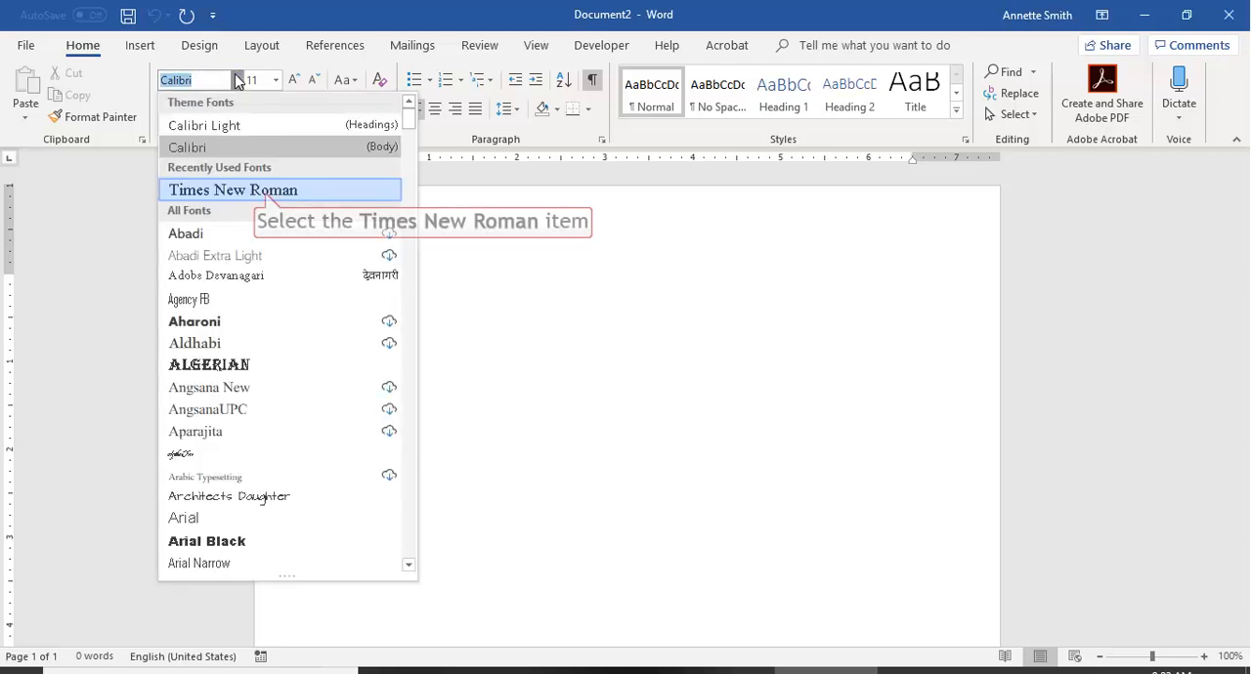
click(268, 191)
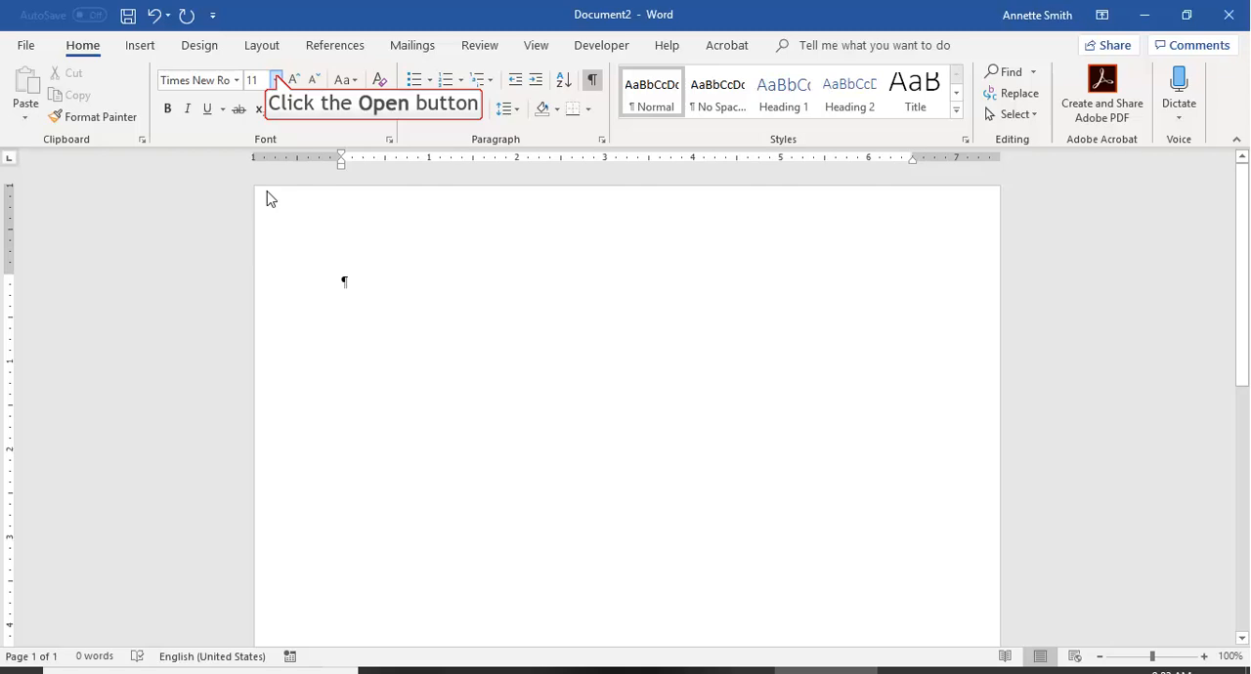
click(276, 80)
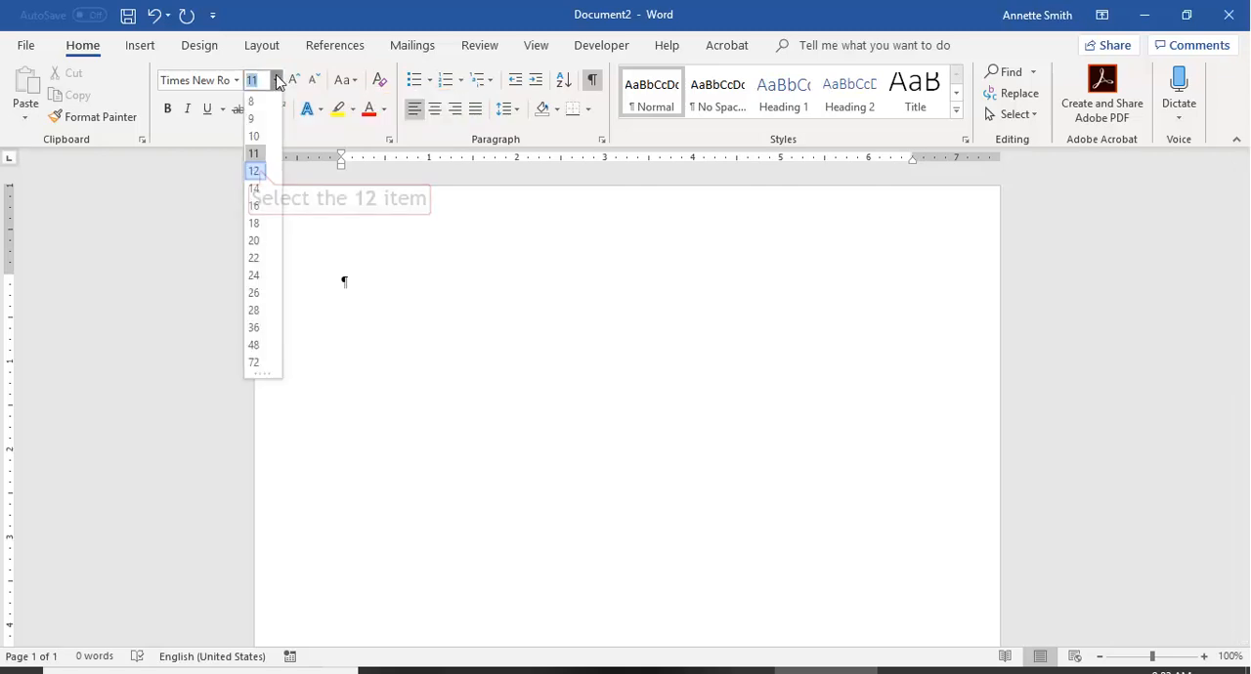
click(256, 171)
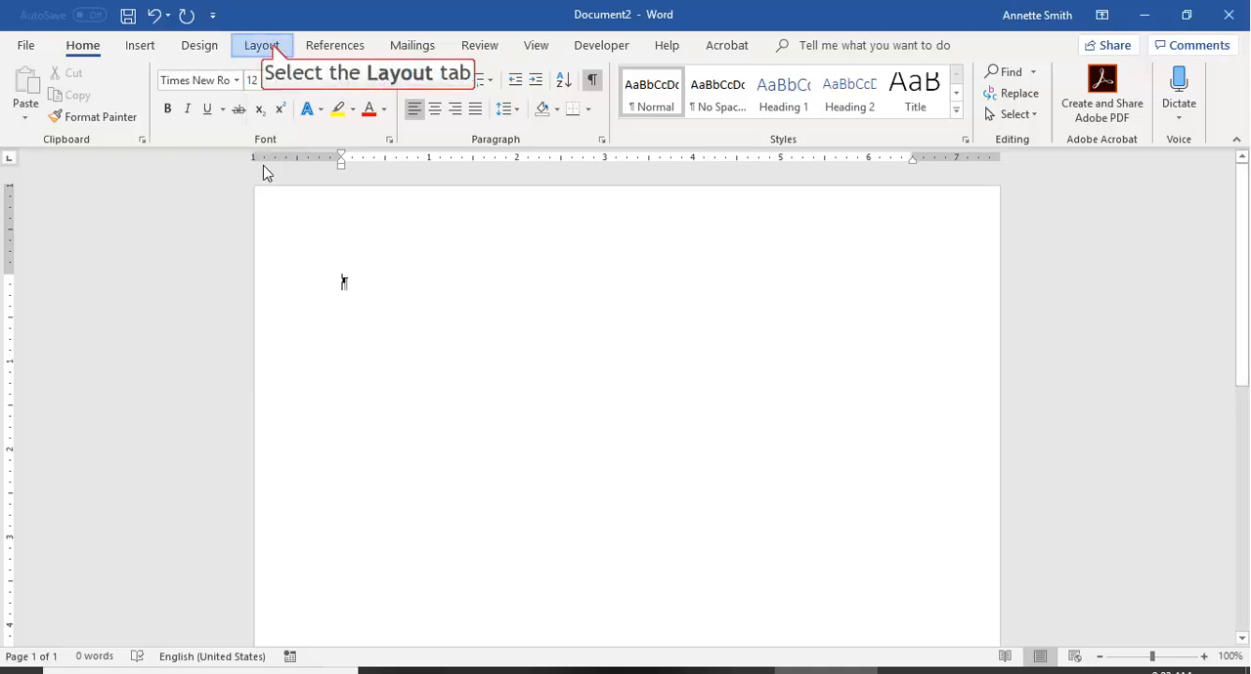
Apply the Normal page margins of 1" on all sides.
click(274, 51)
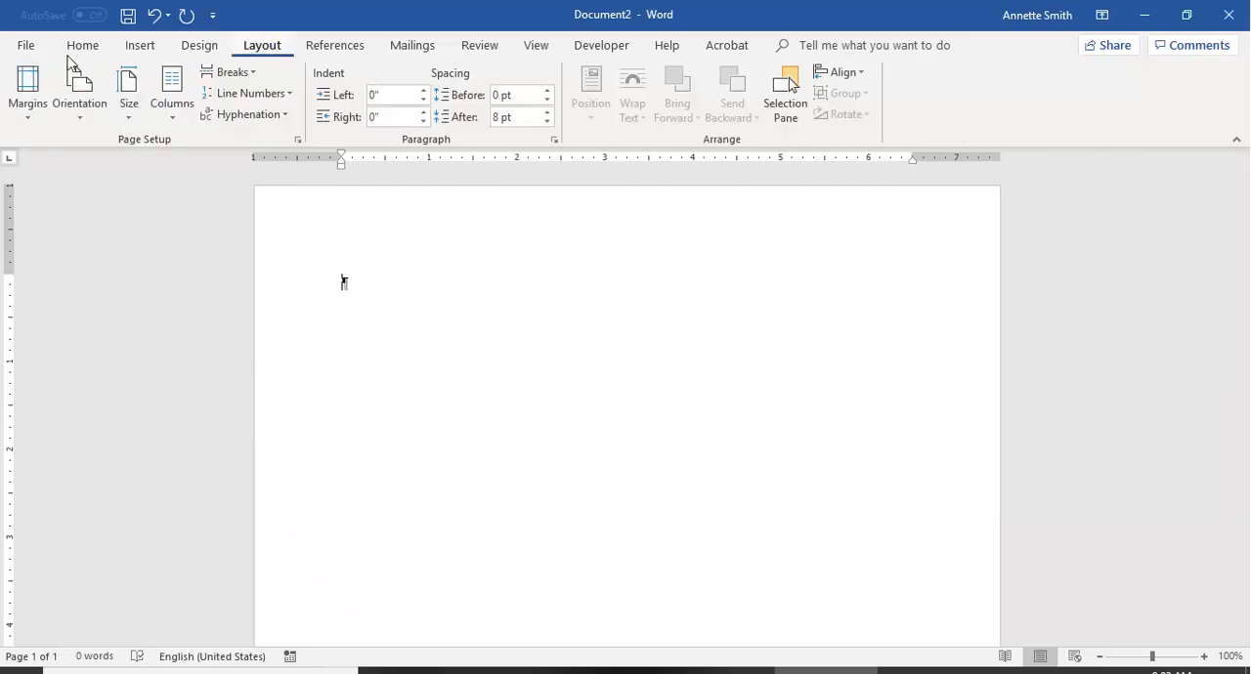
click(30, 83)
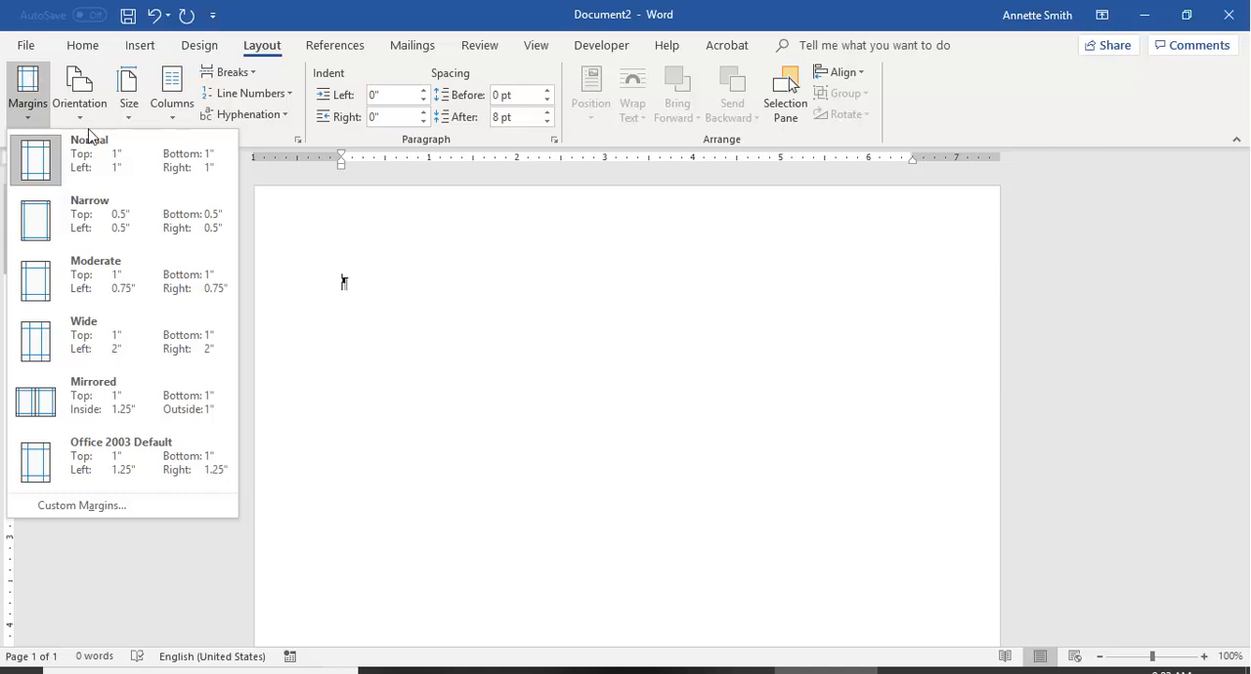
click(95, 176)
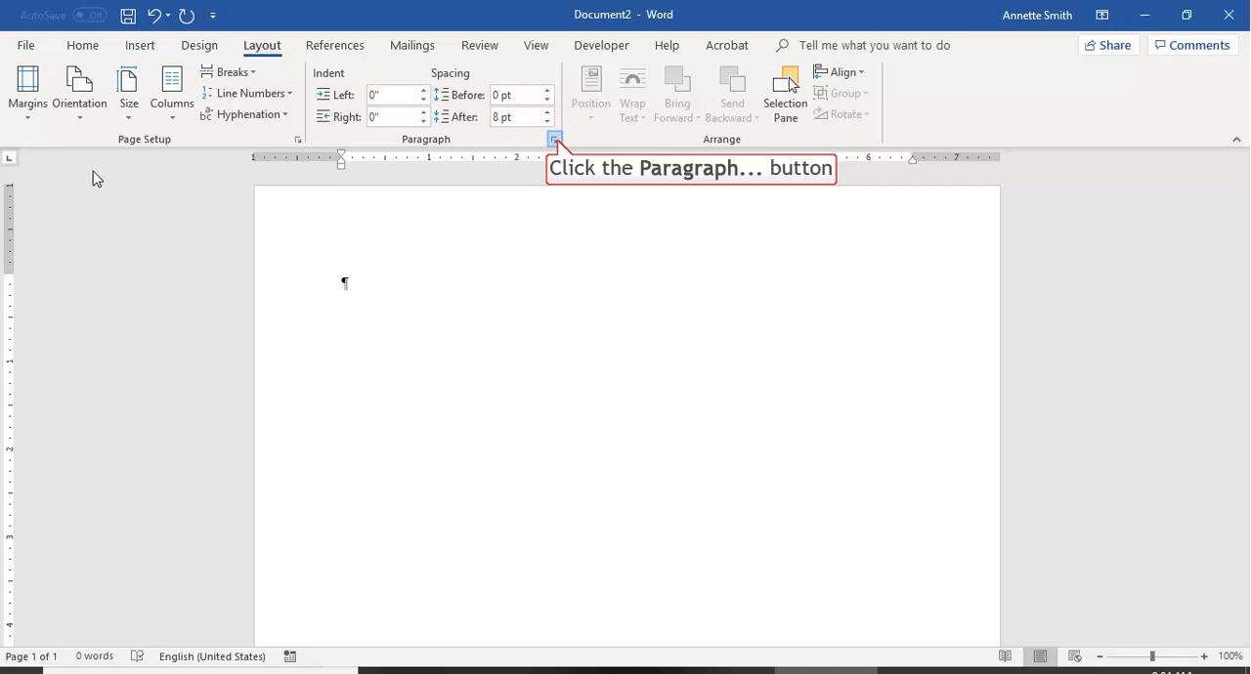
Set the paragraph spacing after to 0 pt and the line spacing to Double.
click(556, 140)
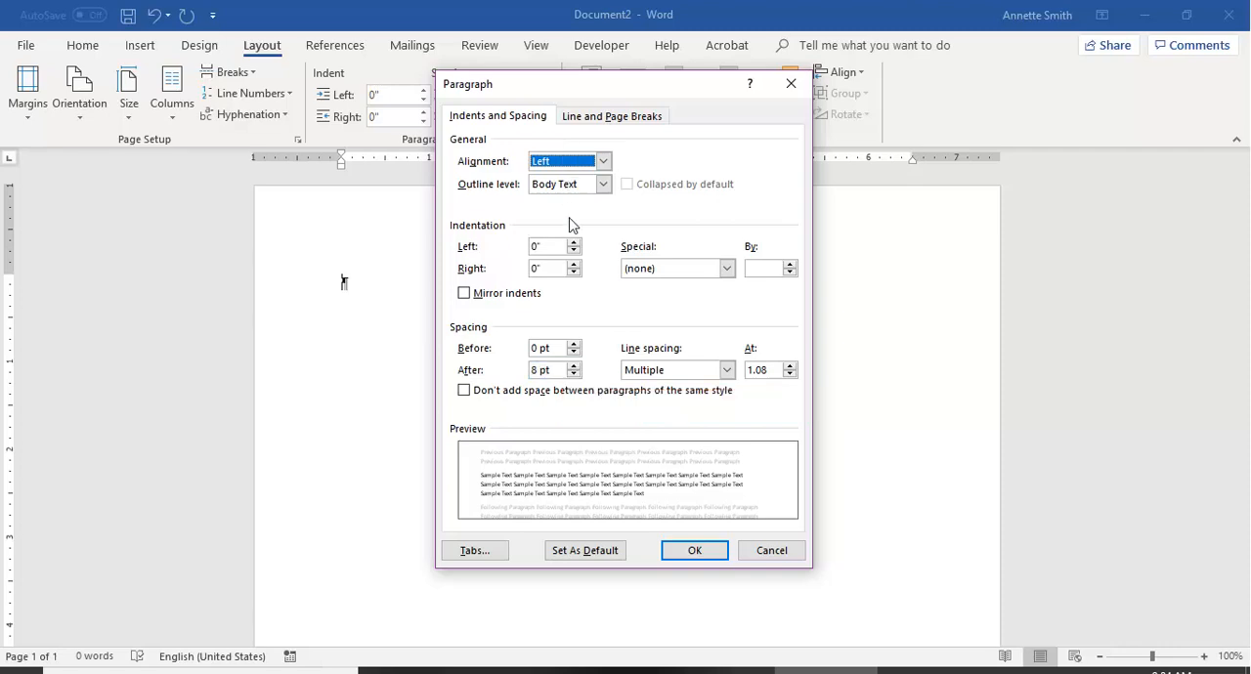
click(575, 375)
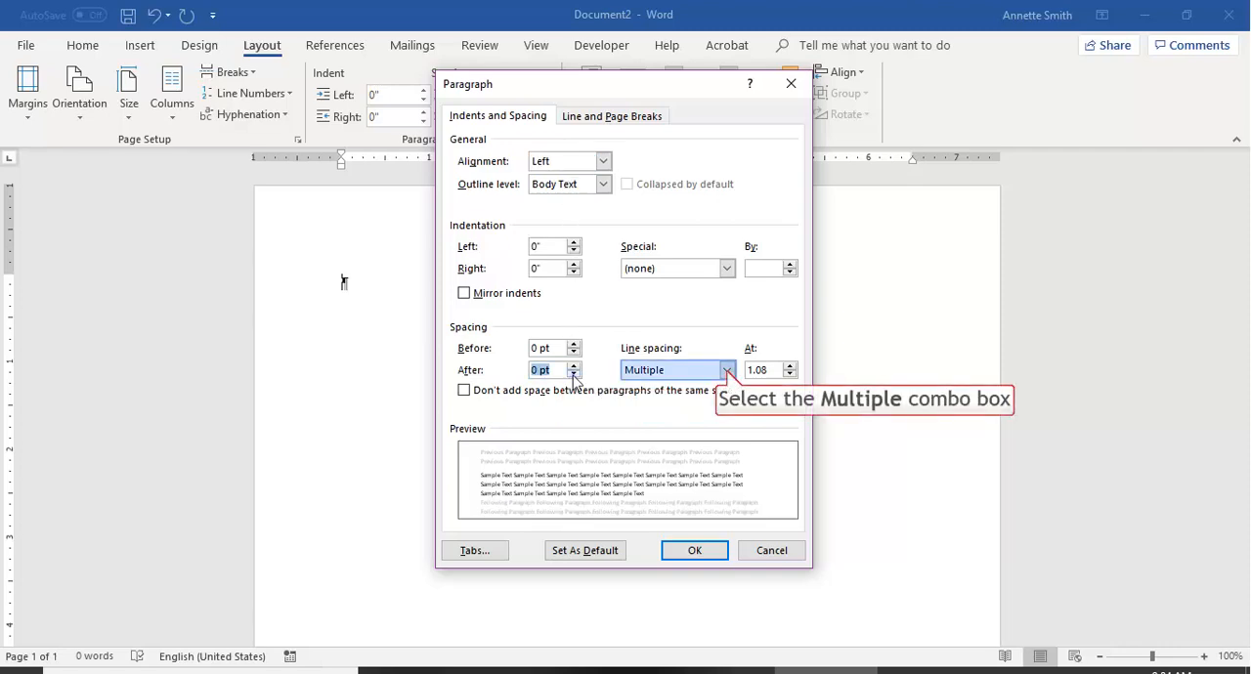
click(727, 371)
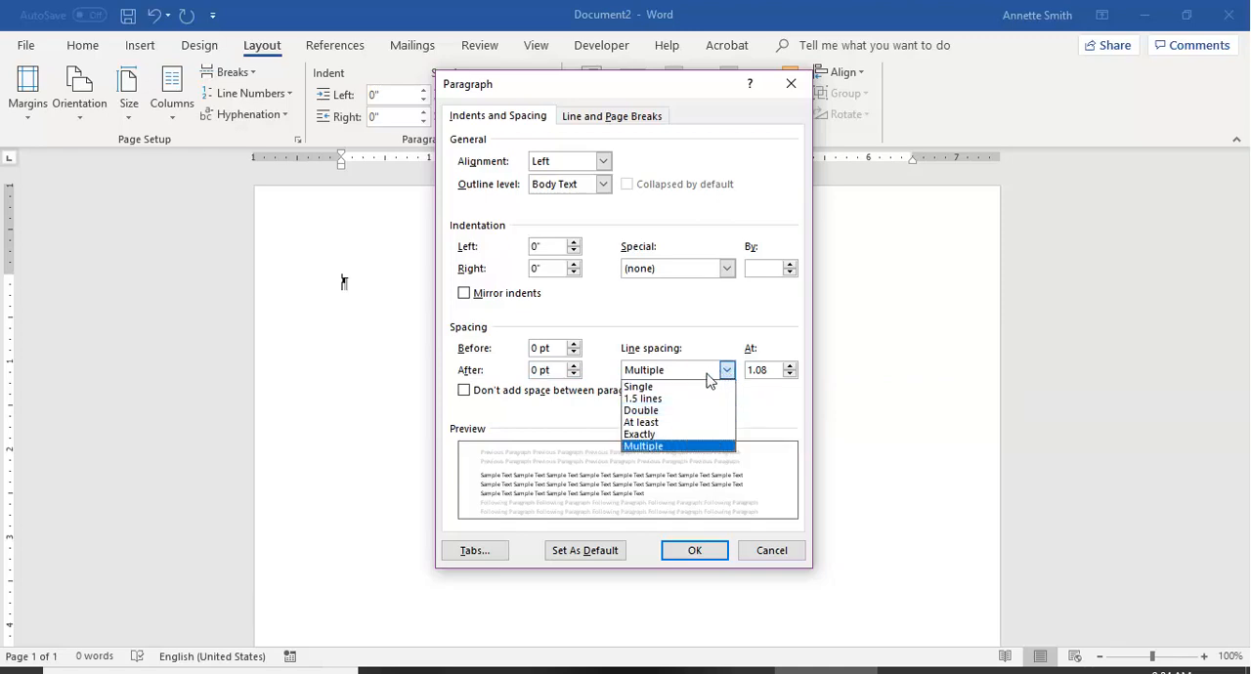
click(687, 411)
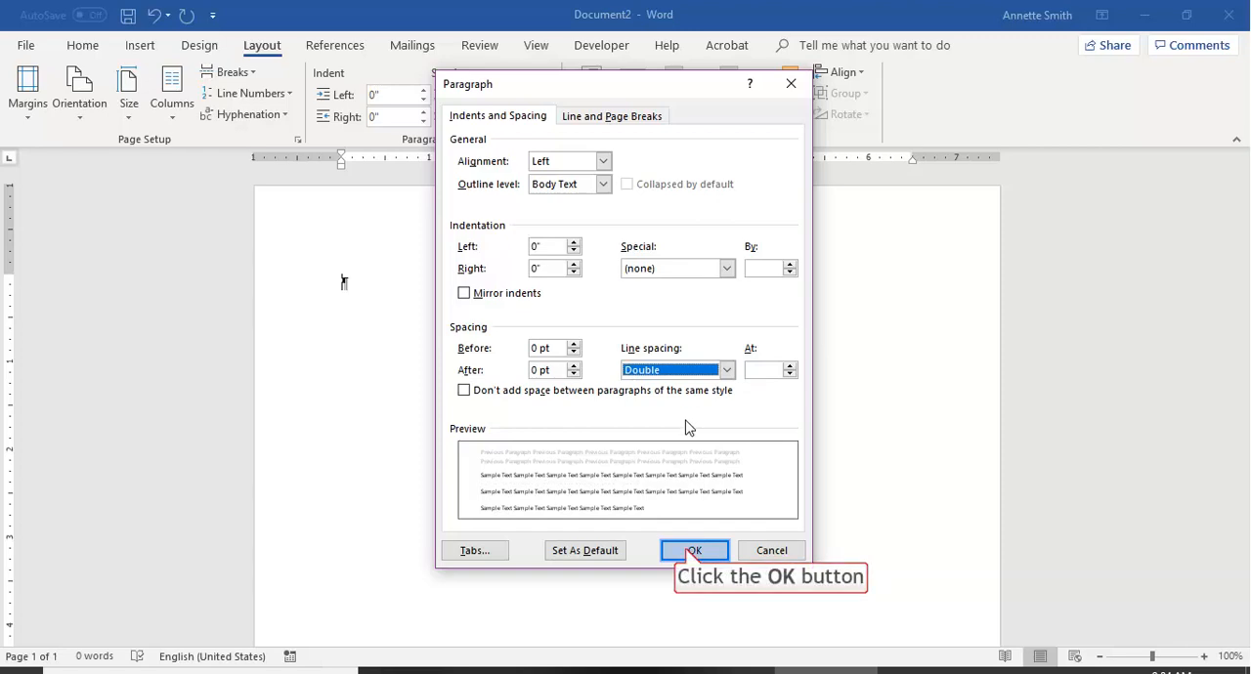
click(690, 551)
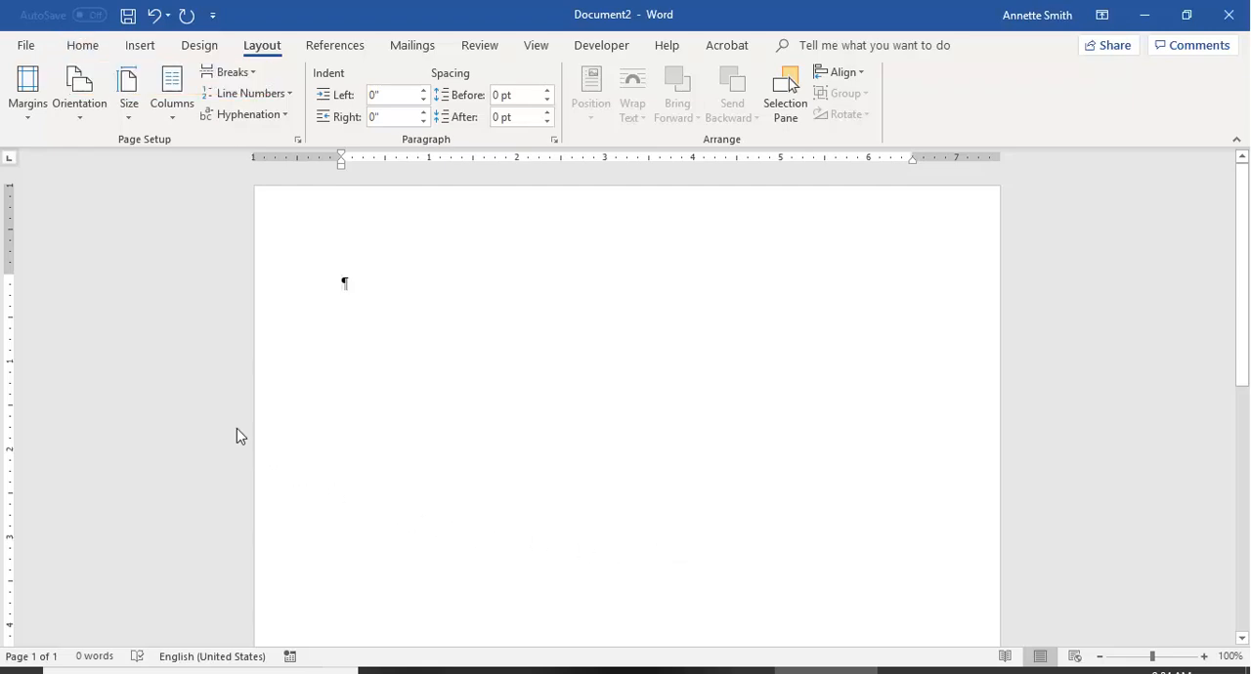
Center the paragraph and add eight blank lines at the top of the page.
click(81, 49)
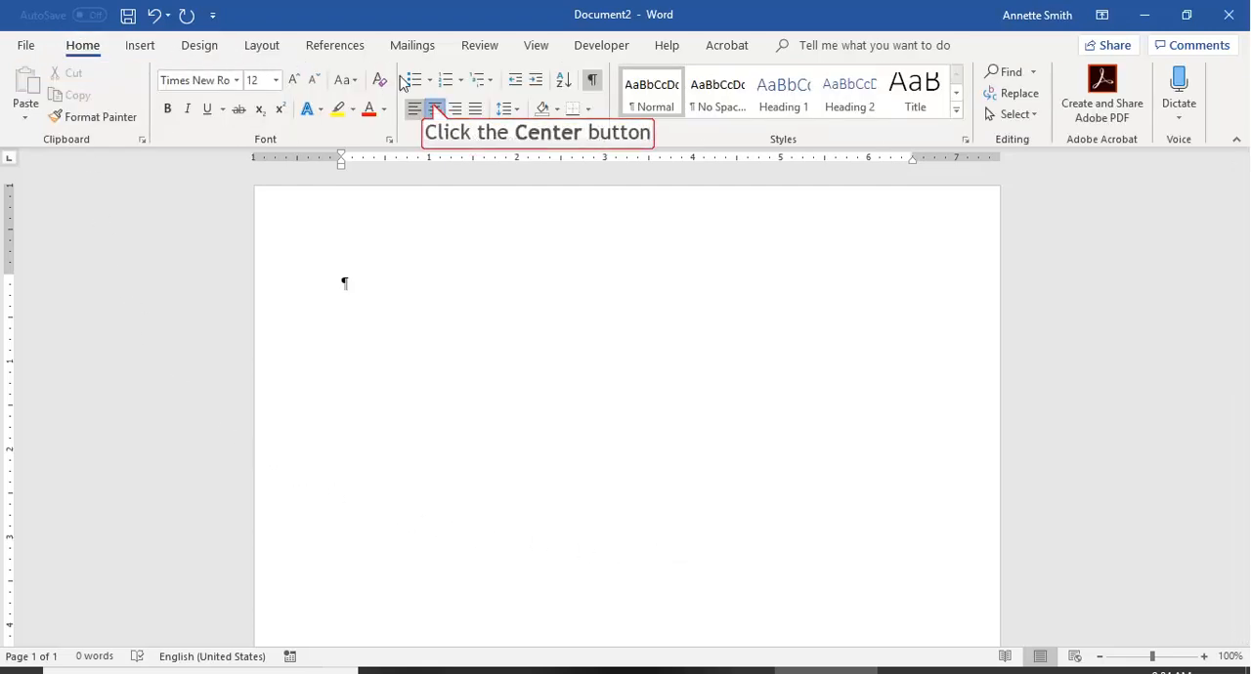
click(435, 111)
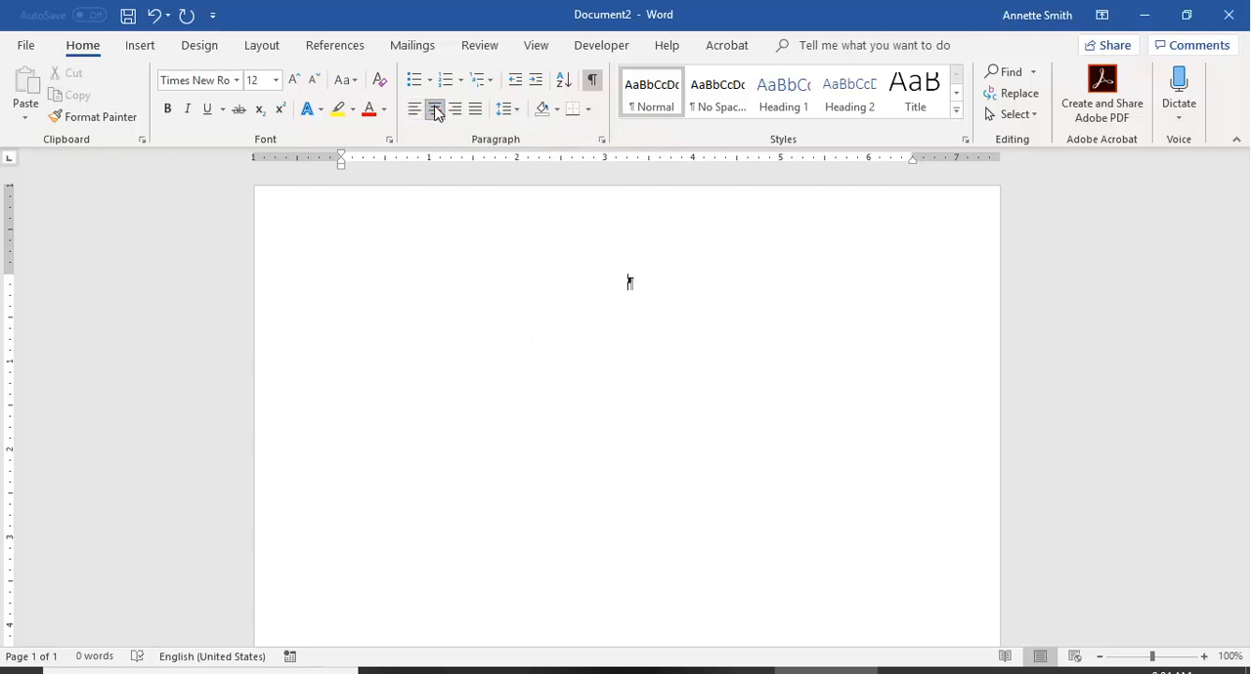
key(Return)
key(Return)
key(Return)
key(Return)
key(Return)
key(Return)
key(Return)
key(Return)
key(Return)
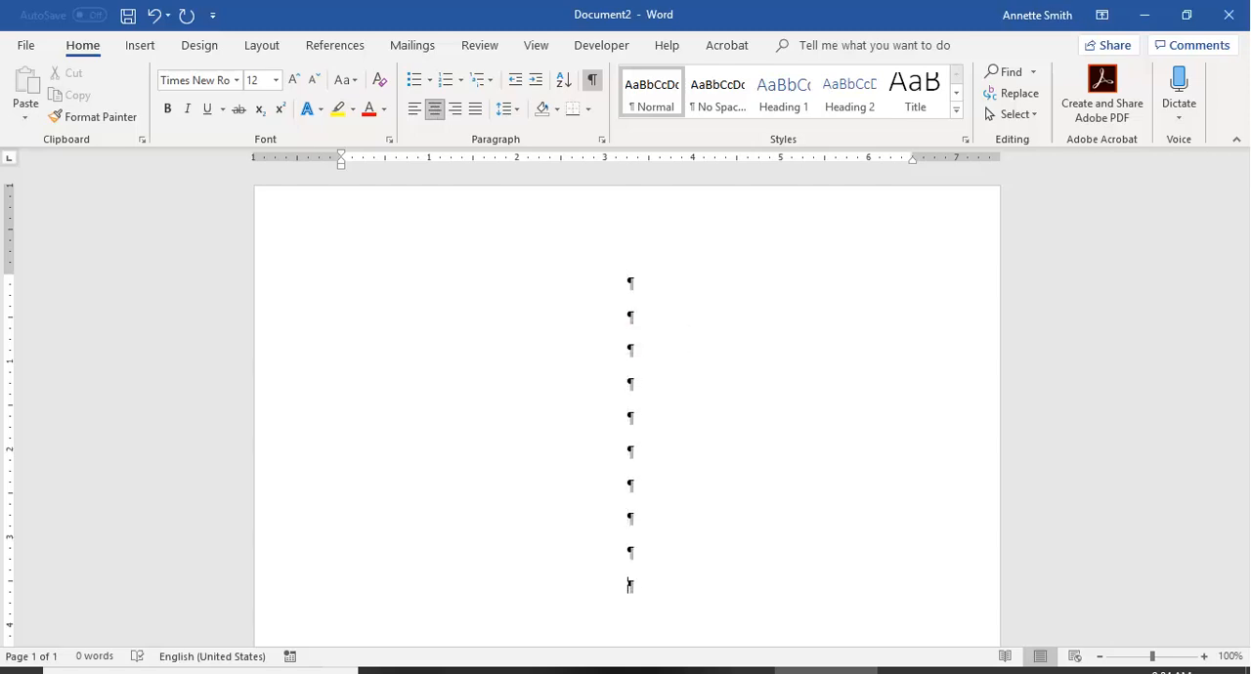
key(BackSpace)
Enter the title block on separate lines: "Title of Paper", "Author Name" and "Institution".
text(Title of Paper)
key(Return)
text(A)
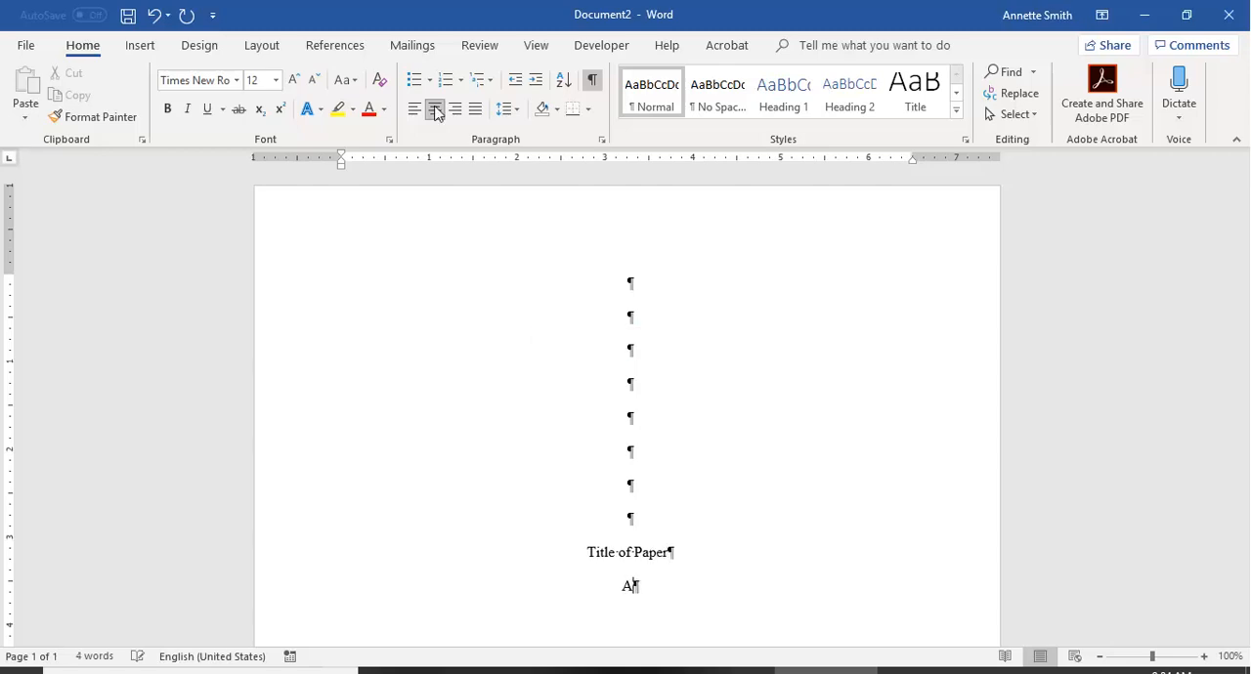
text(uthor Name)
key(Return)
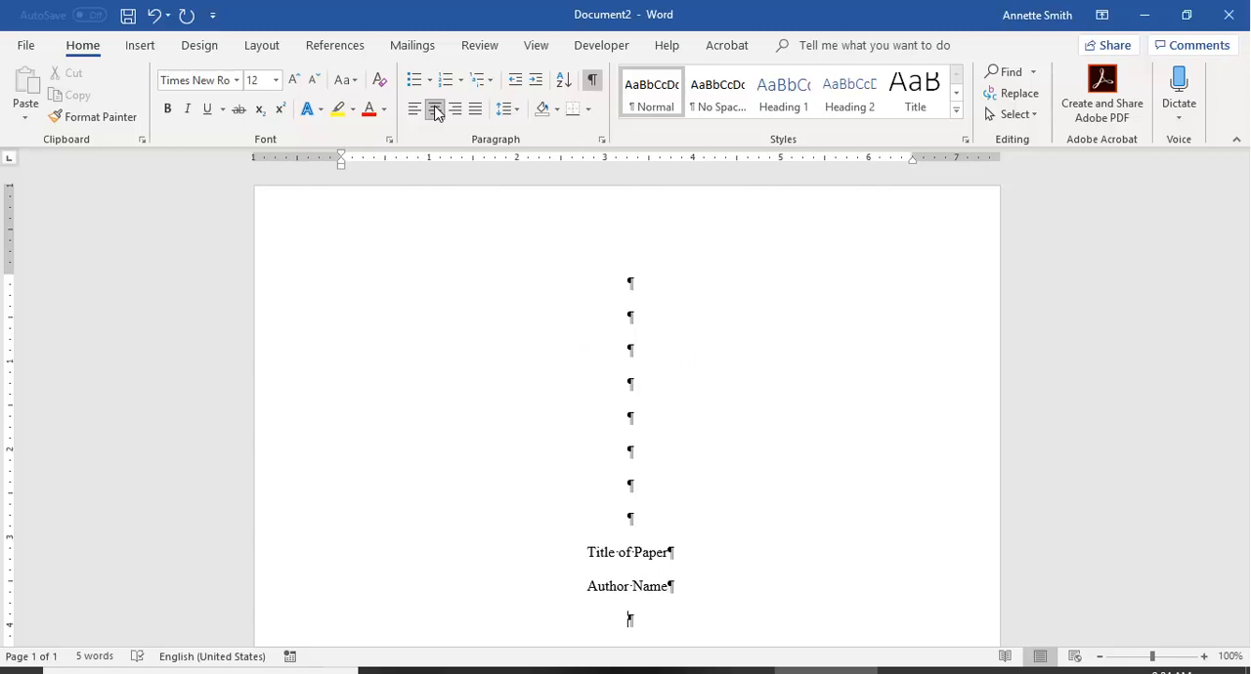
text(Institution)
key(Return)
key(Return)
Leave a blank line below "Institution", enter "Author Note (if needed)" and start a new line.
text(A)
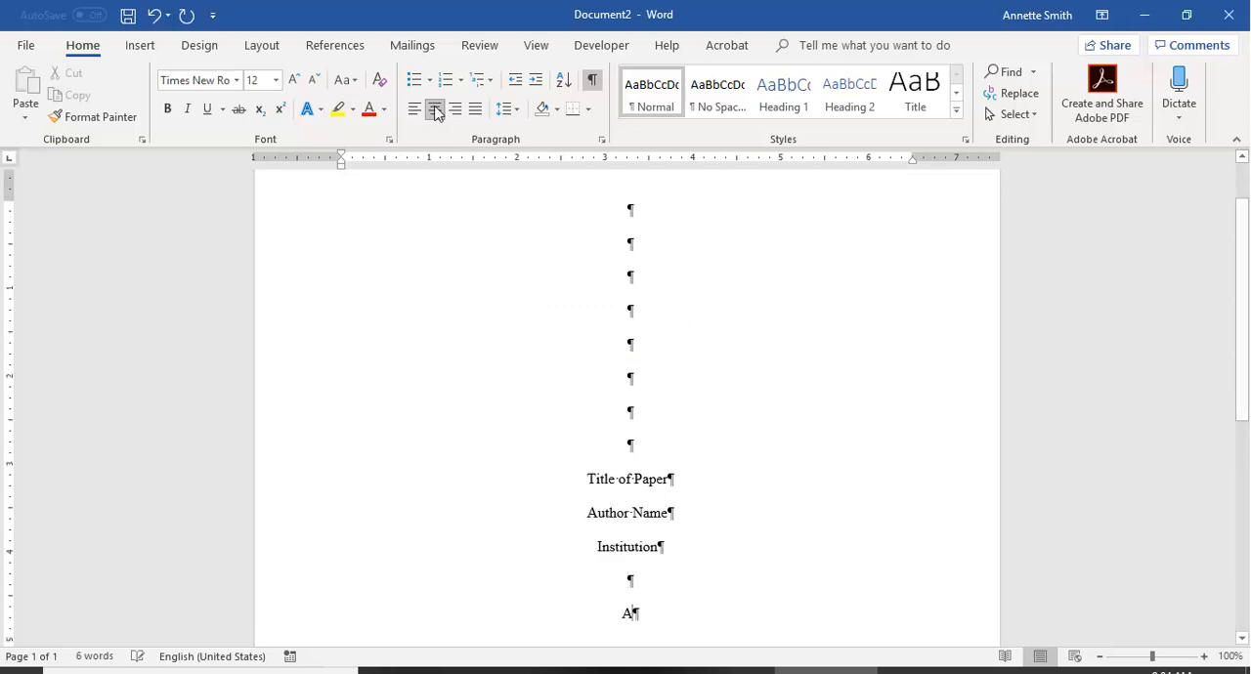
text(uthor )
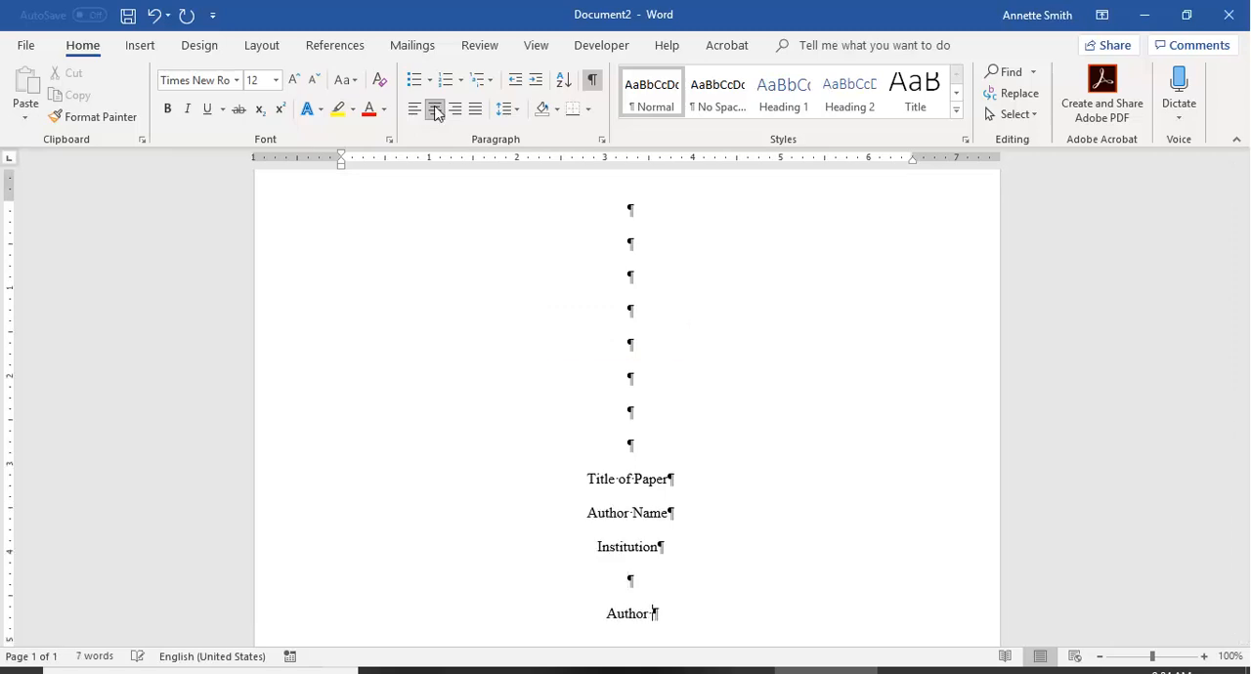
text(Note (if)
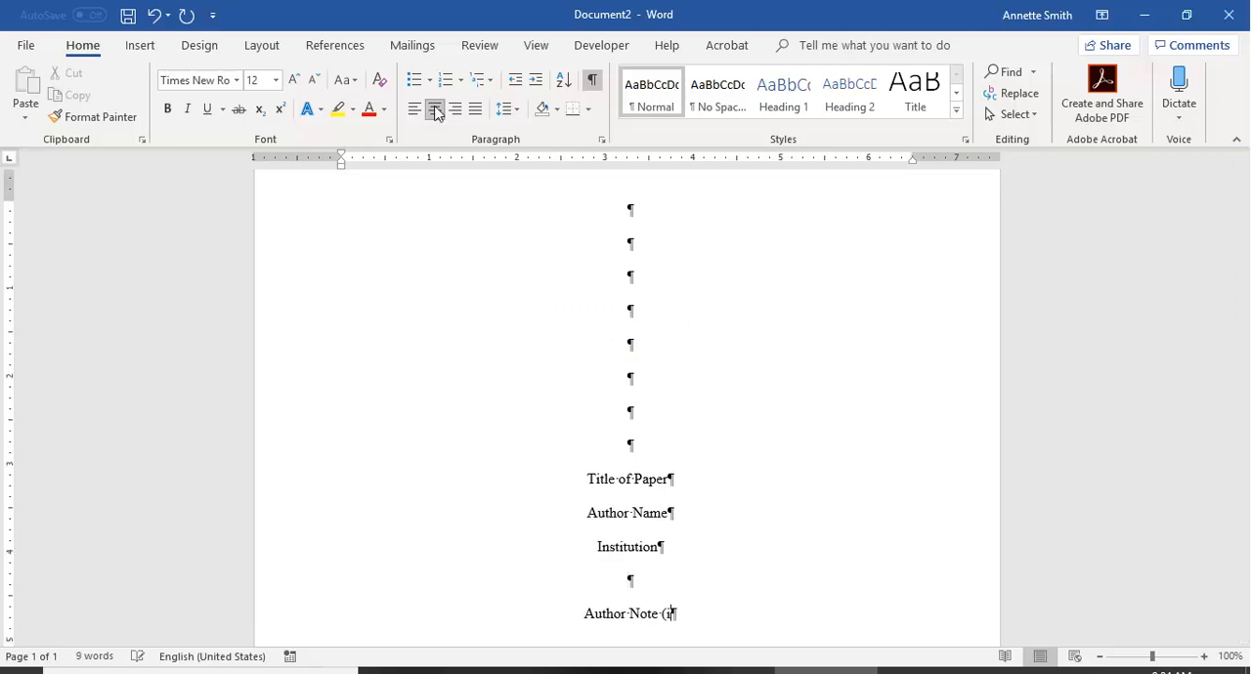
text( needed)
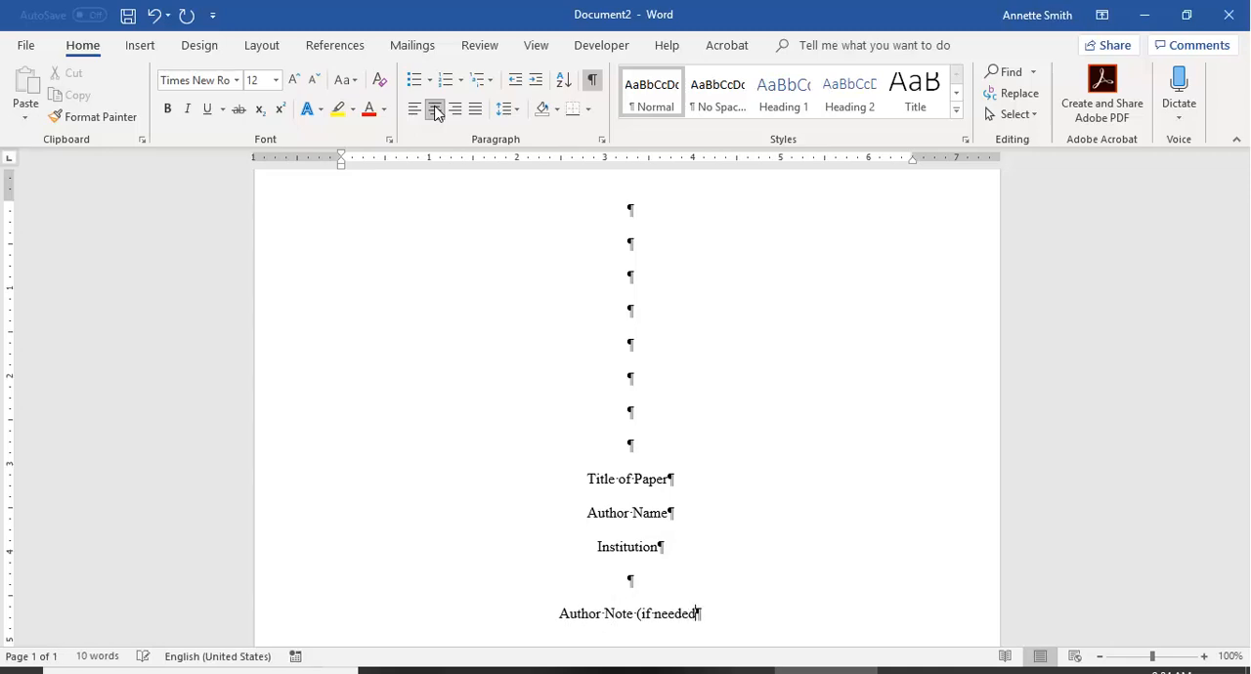
text())
key(Return)
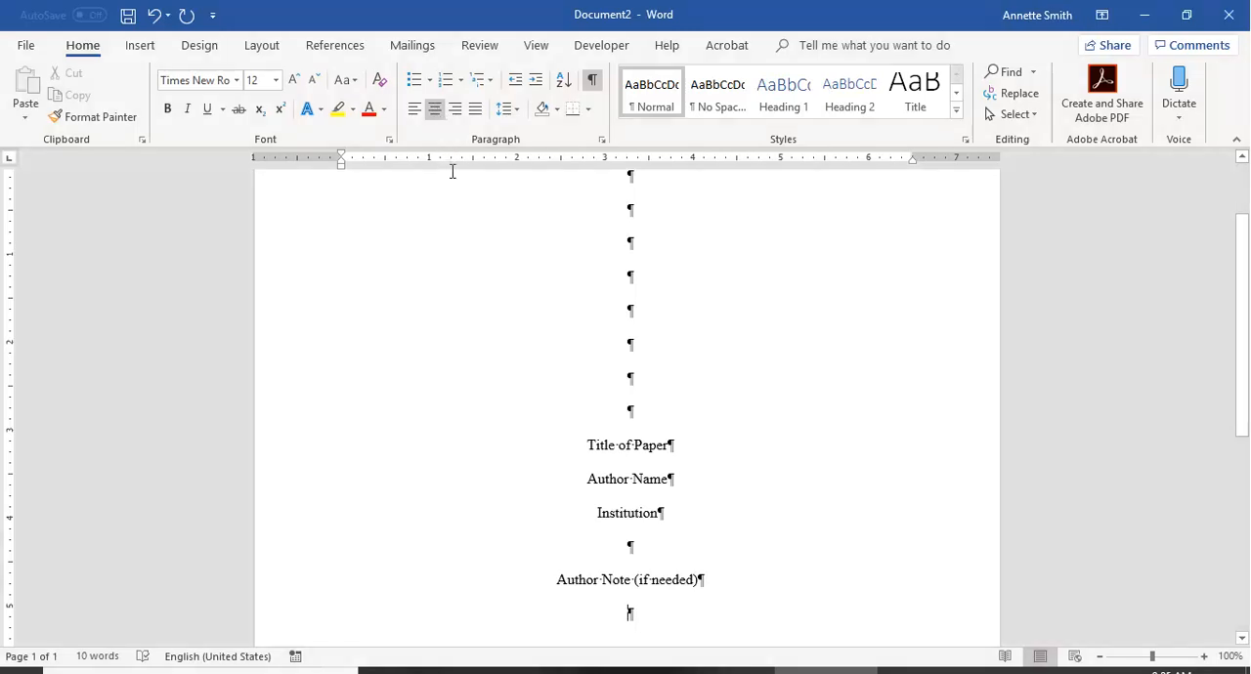
Open the page header, enable a different first page and insert a Plain Number 1 page number at the top of the page.
scroll(670, 339, up, 3)
double_click(625, 224)
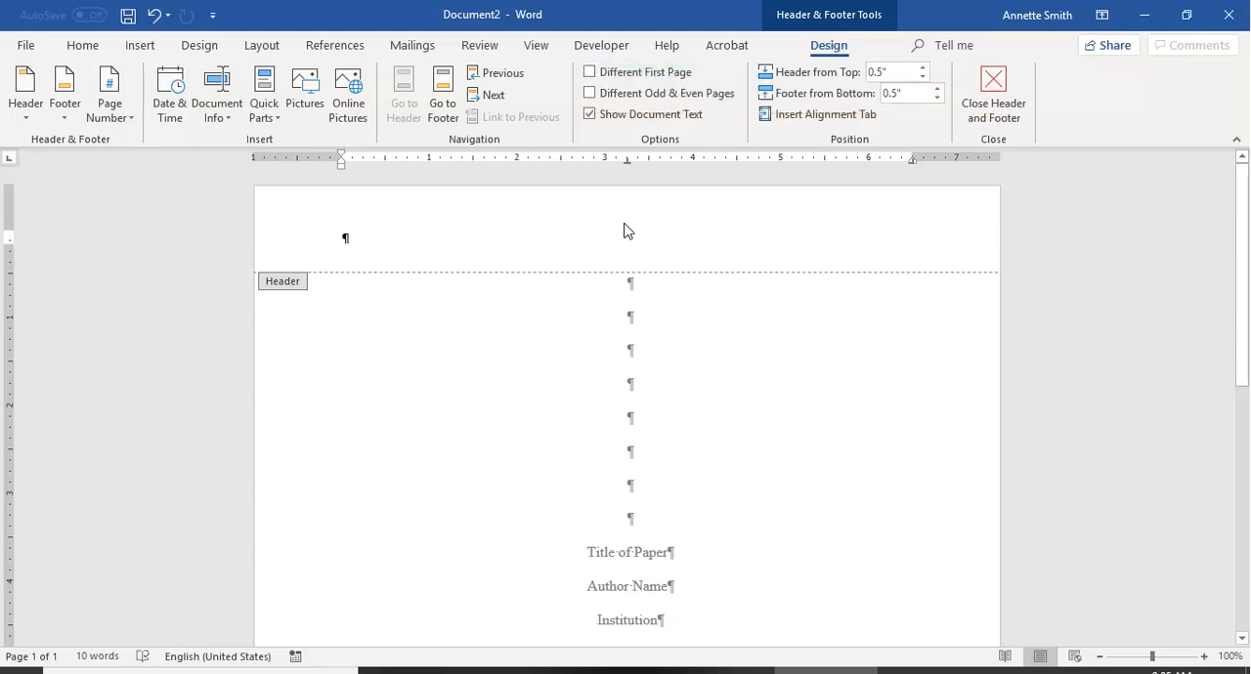
click(601, 76)
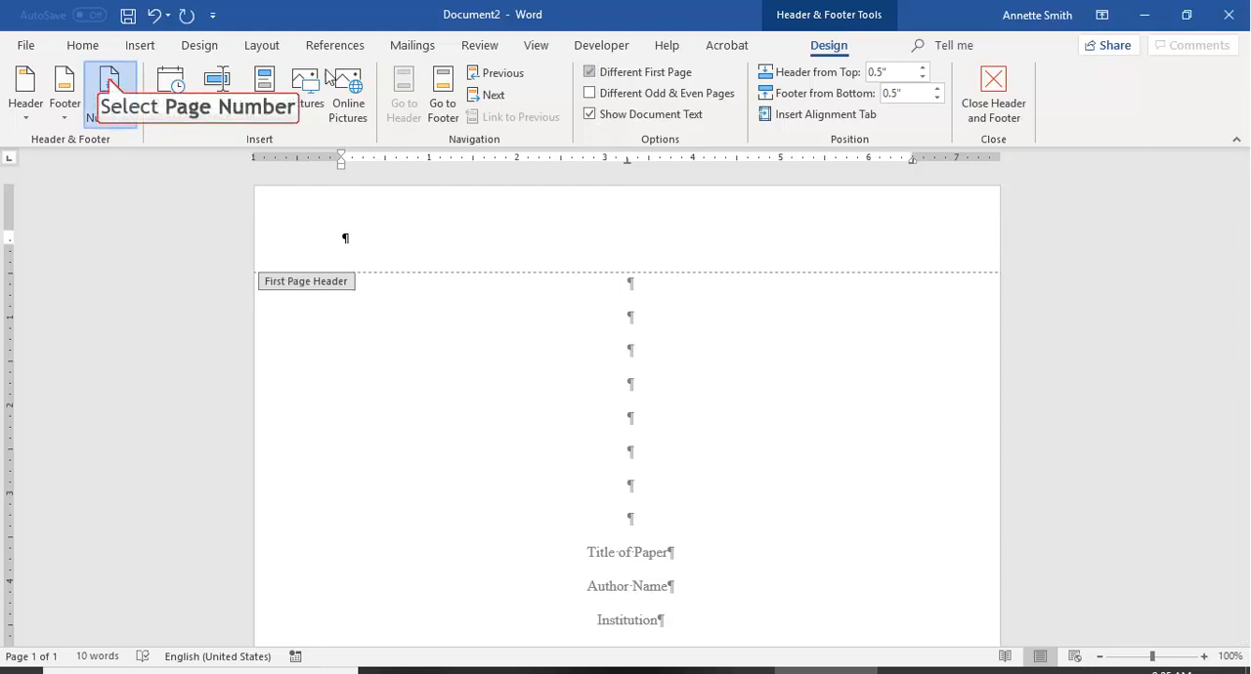
click(110, 86)
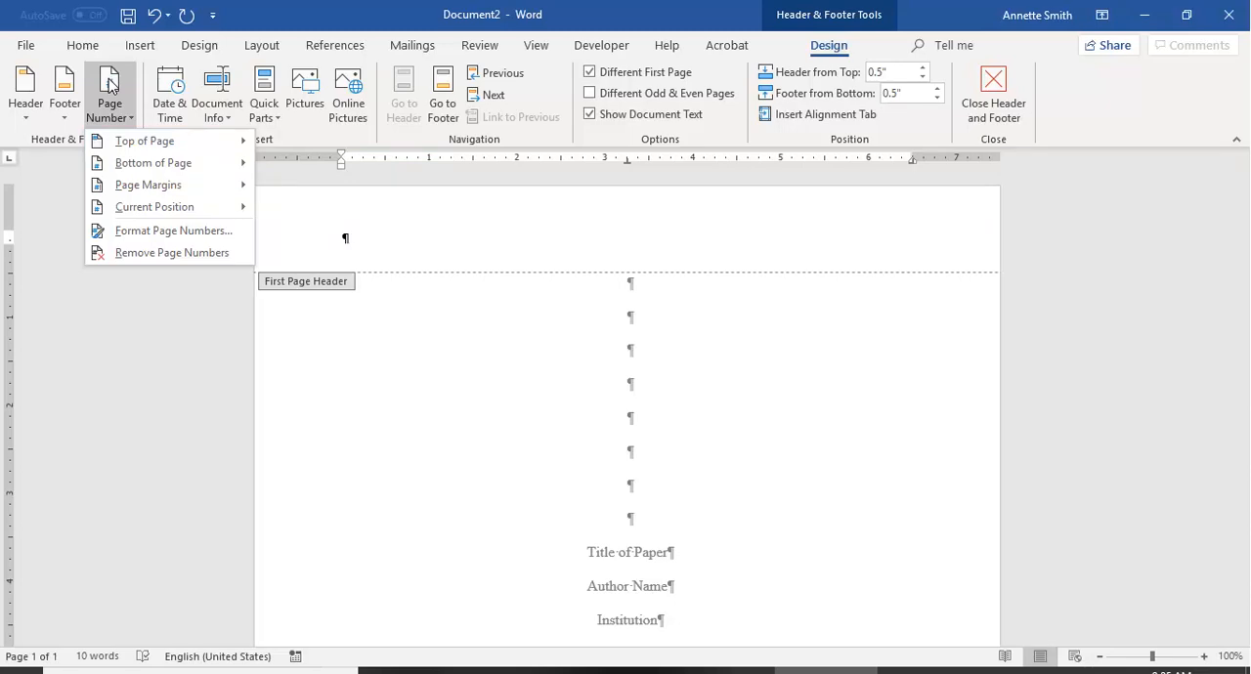
mouse_move(130, 145)
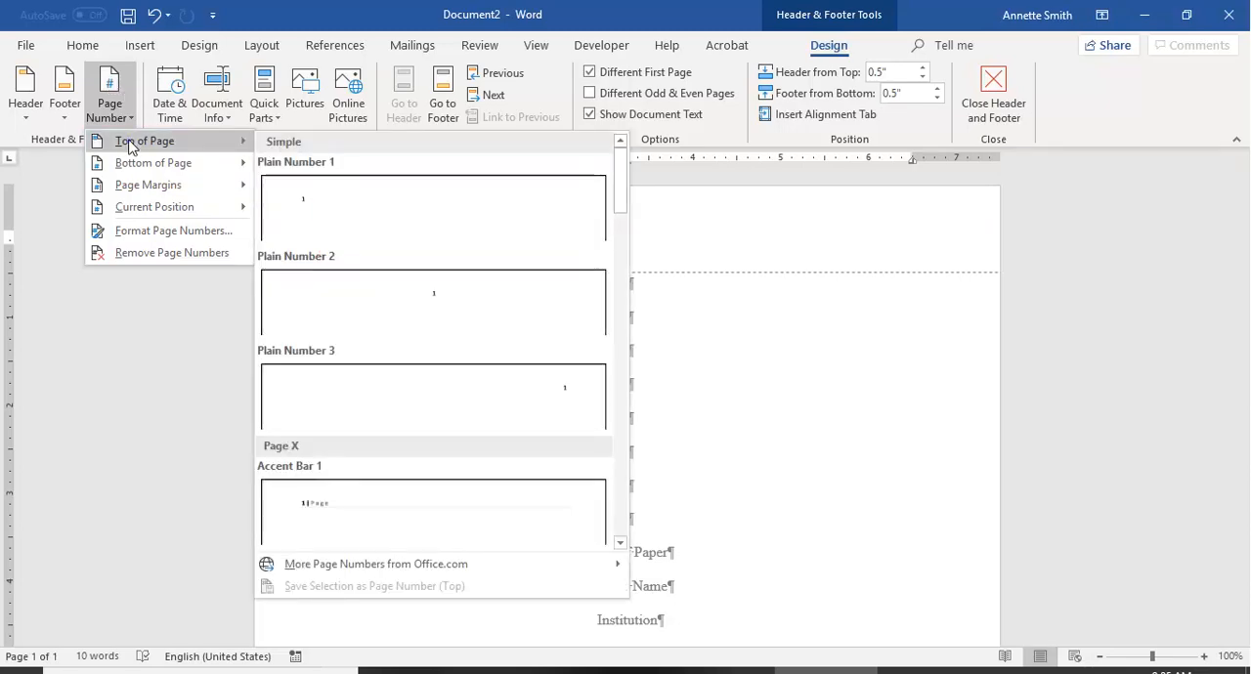
click(332, 209)
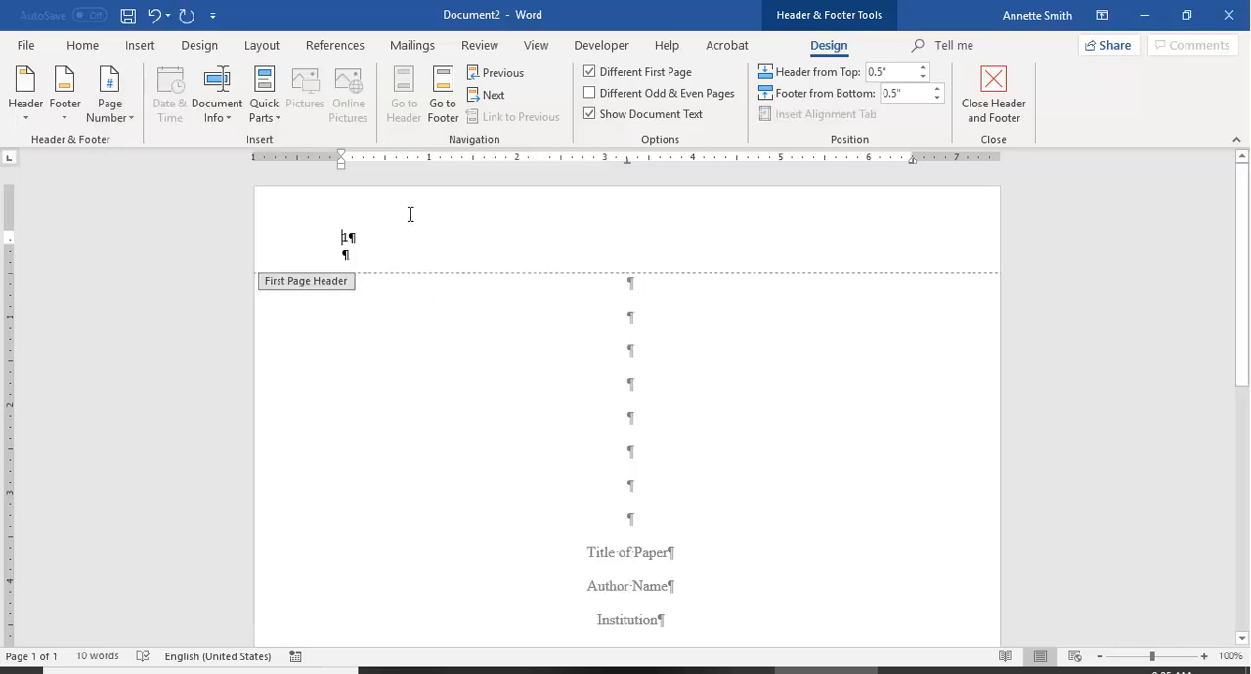
Add "Running head: SHORT TITLE" before the header's page number, tab the number to the right margin, and close the header.
text(Running )
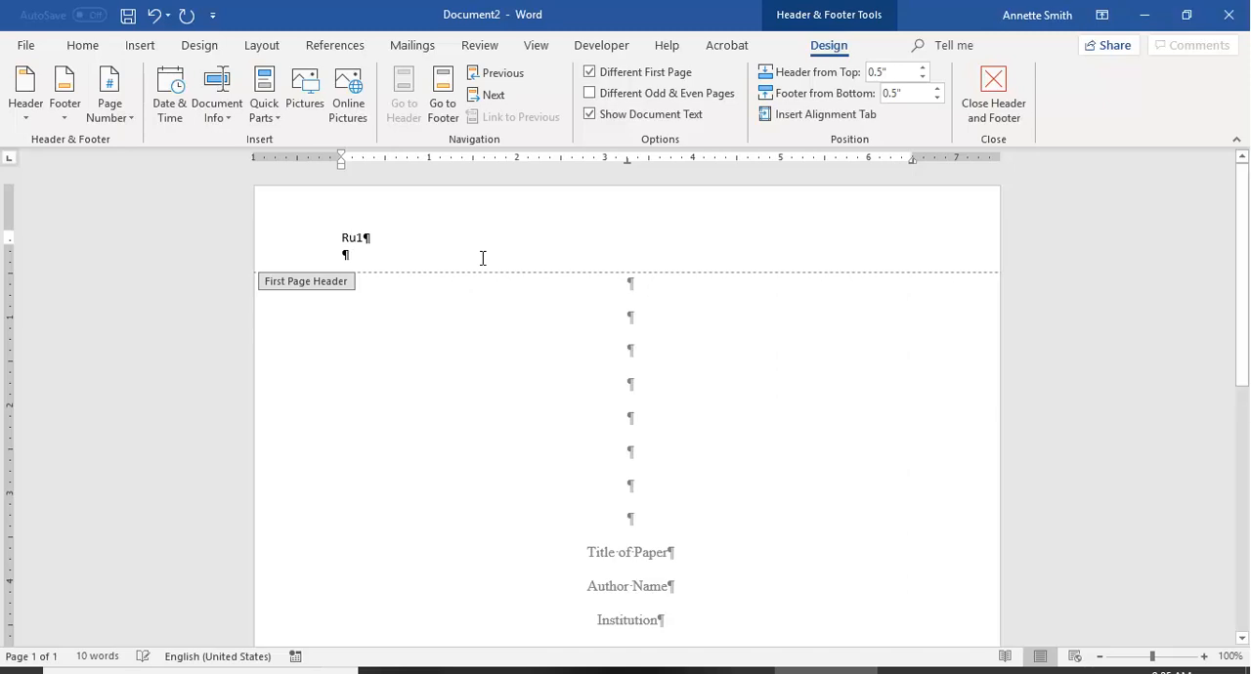
text(head)
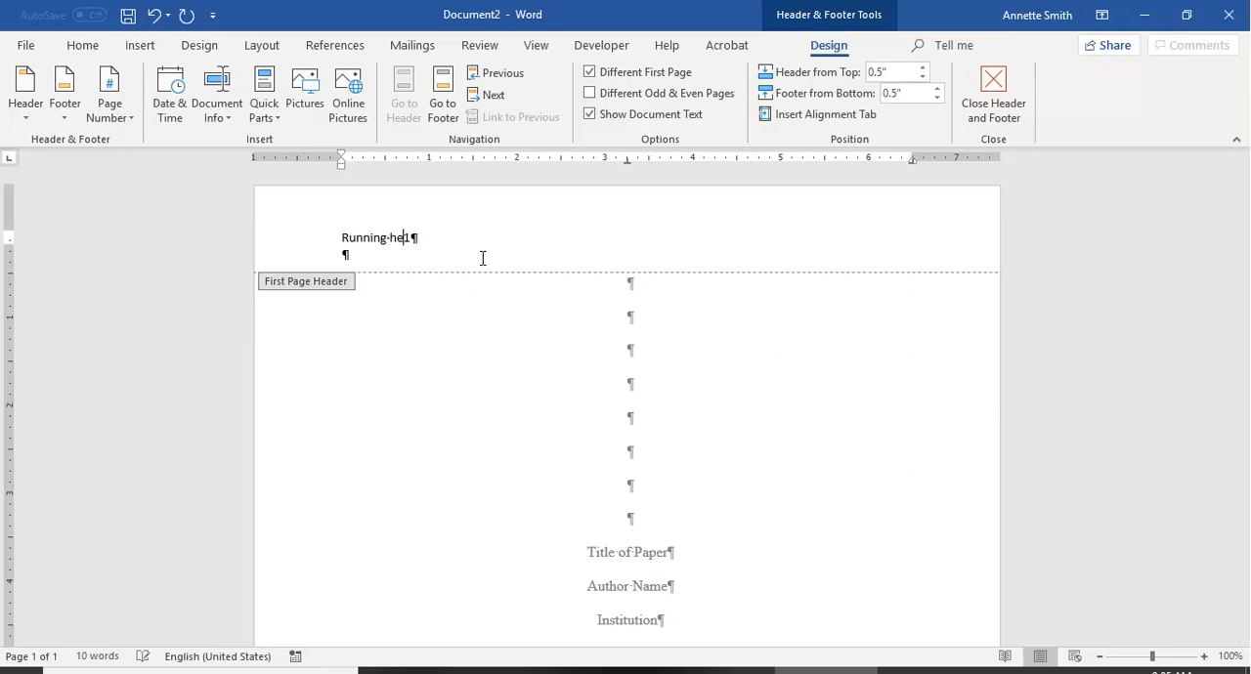
text(: SHORT TITLE)
key(Tab)
key(Tab)
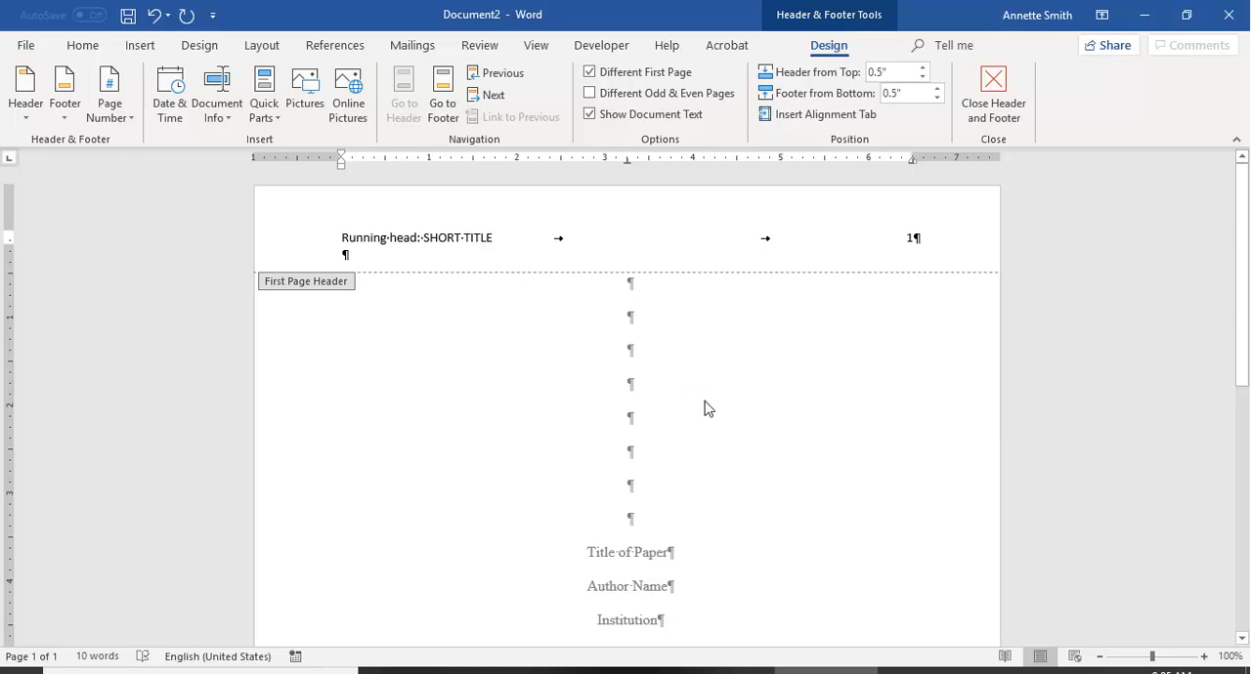
double_click(710, 406)
Insert a page break at the empty line below "Author Note (if needed)".
scroll(720, 401, down, 5)
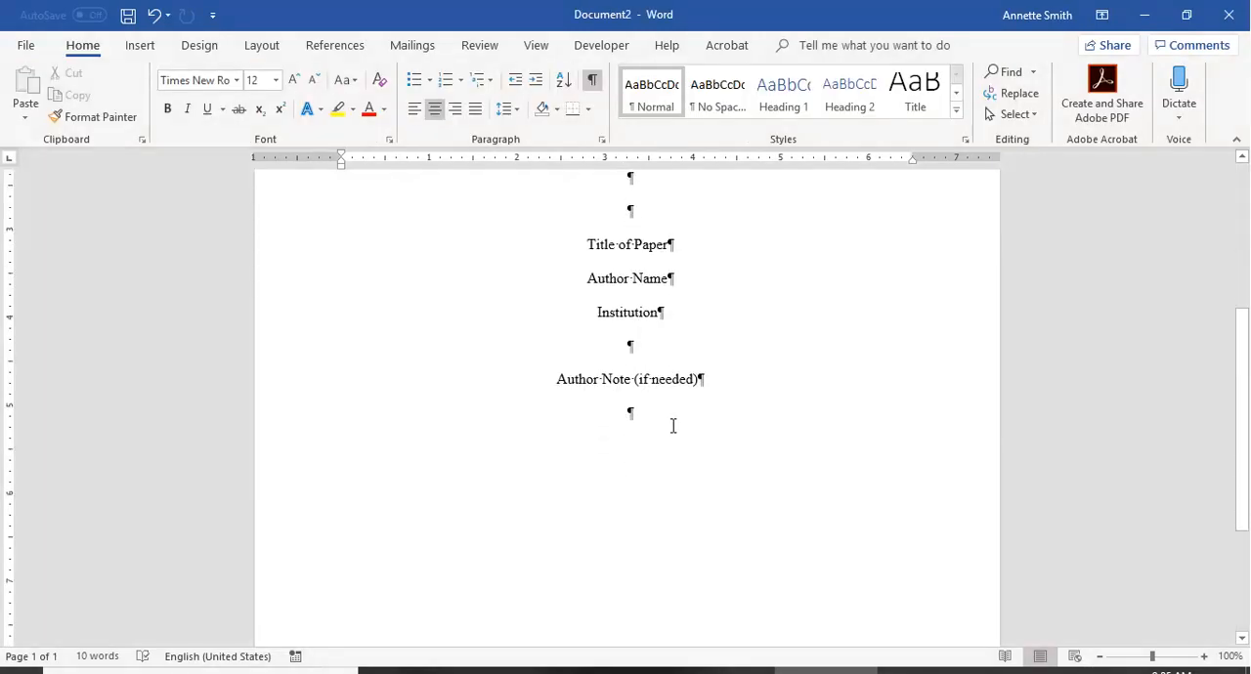
click(673, 421)
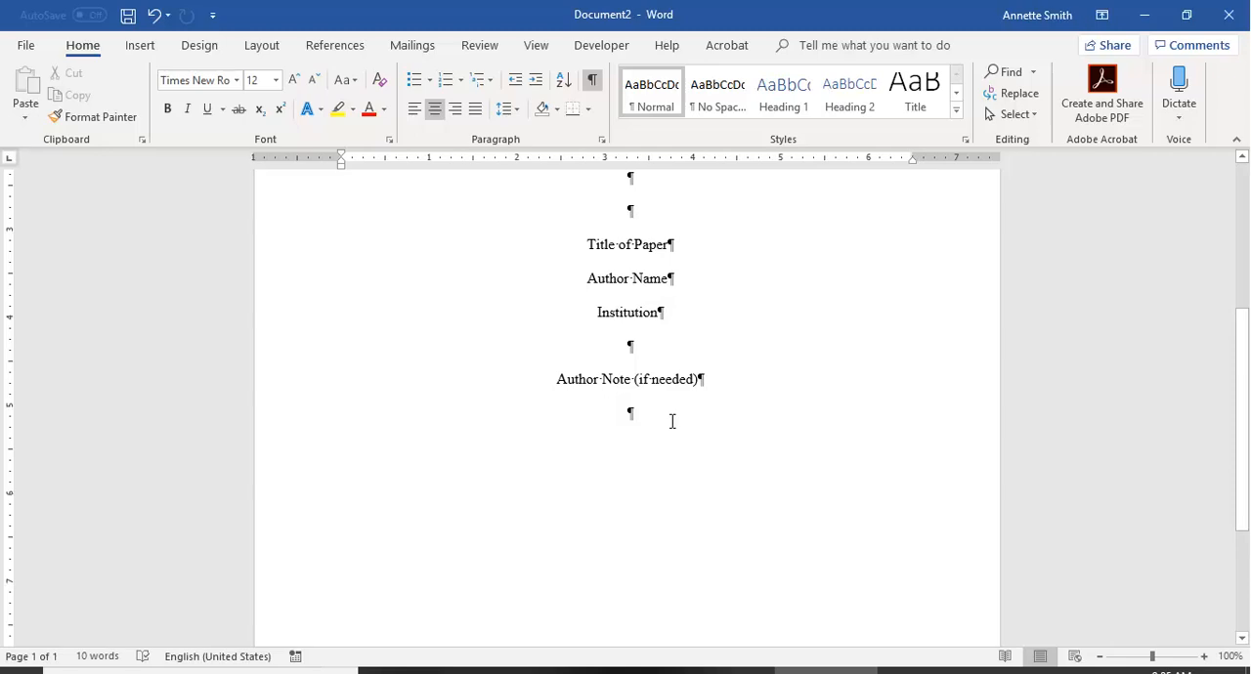
key(ctrl+Return)
key(ctrl+Return)
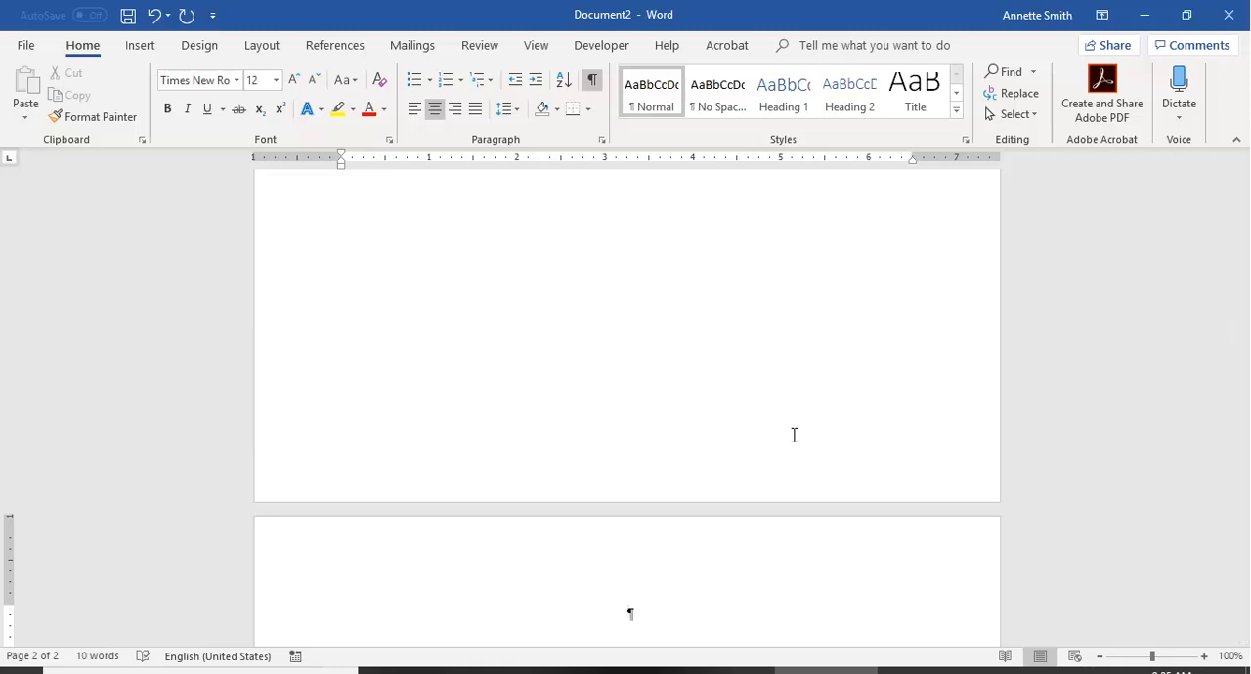
Enter the centered heading "Title of Paper" on page 2 and left-align the new line below it.
text(Title of Paper)
key(Return)
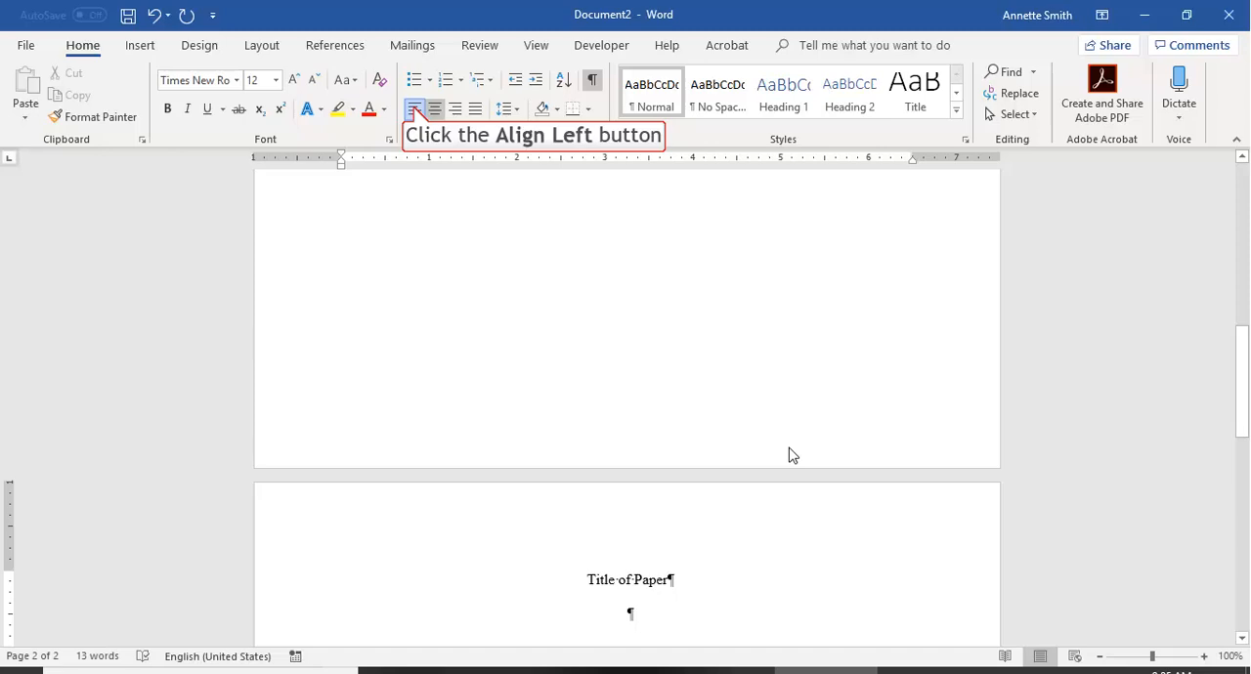
click(414, 110)
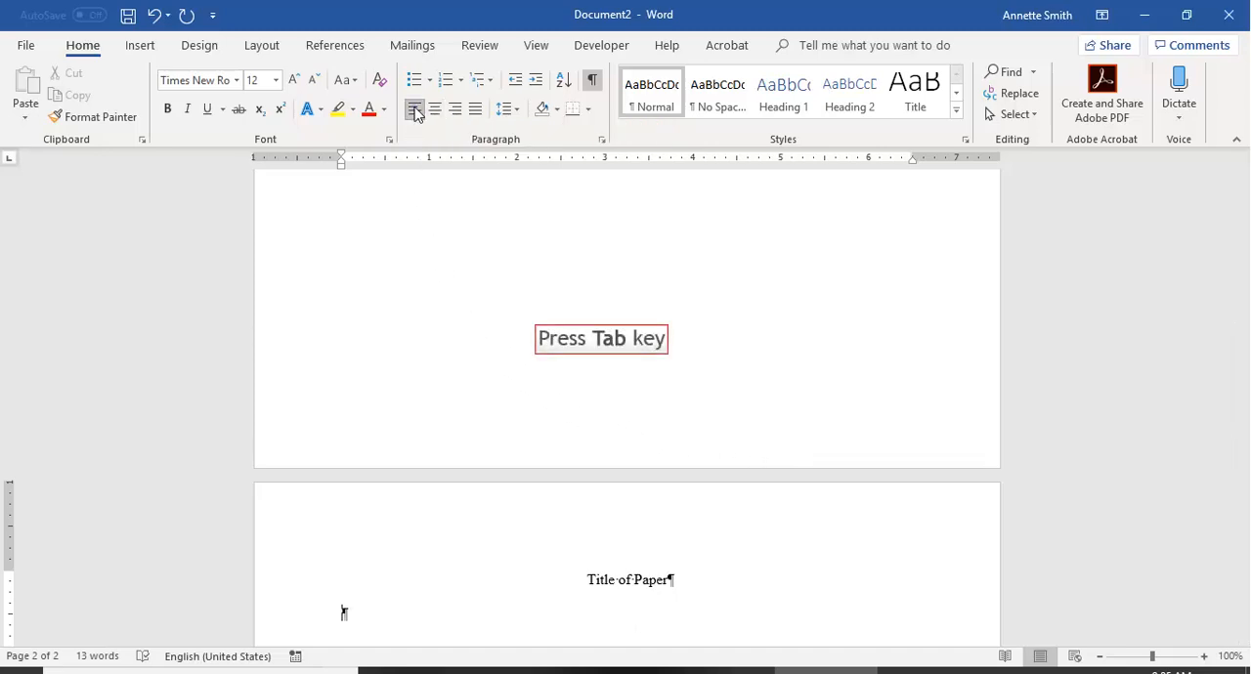
Indent the empty line below "Title of Paper" and insert a Plain Number 1 page number at the top of page 2.
key(Tab)
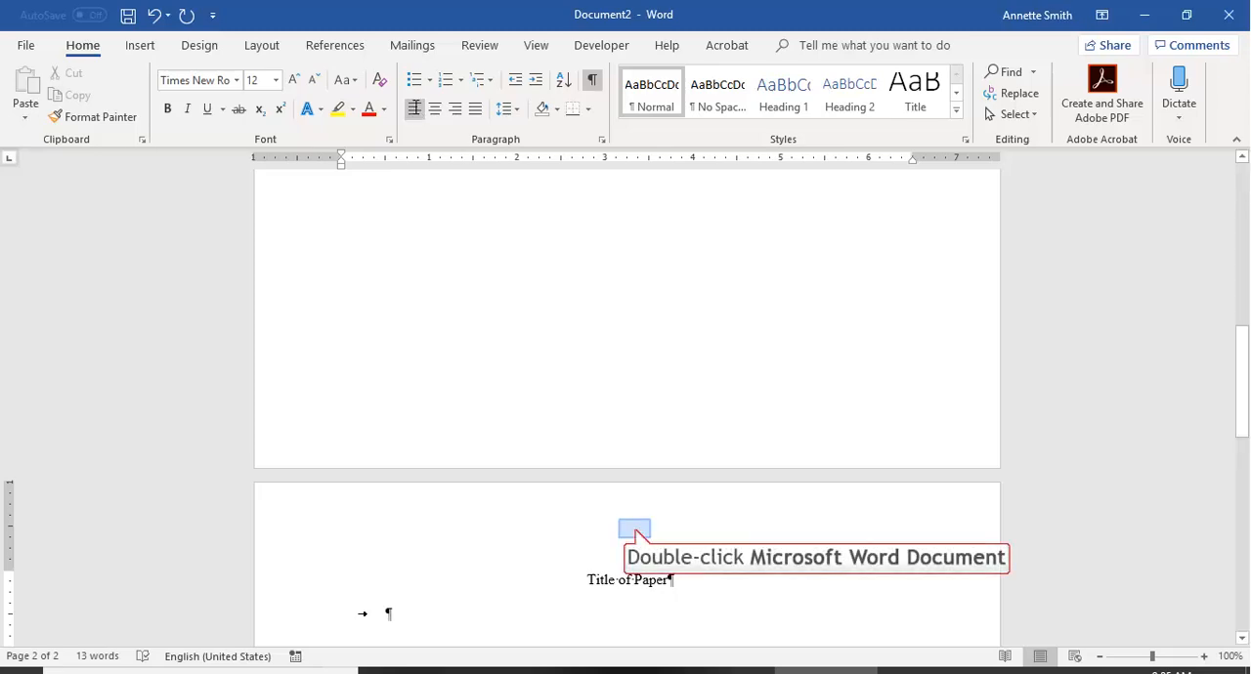
double_click(636, 528)
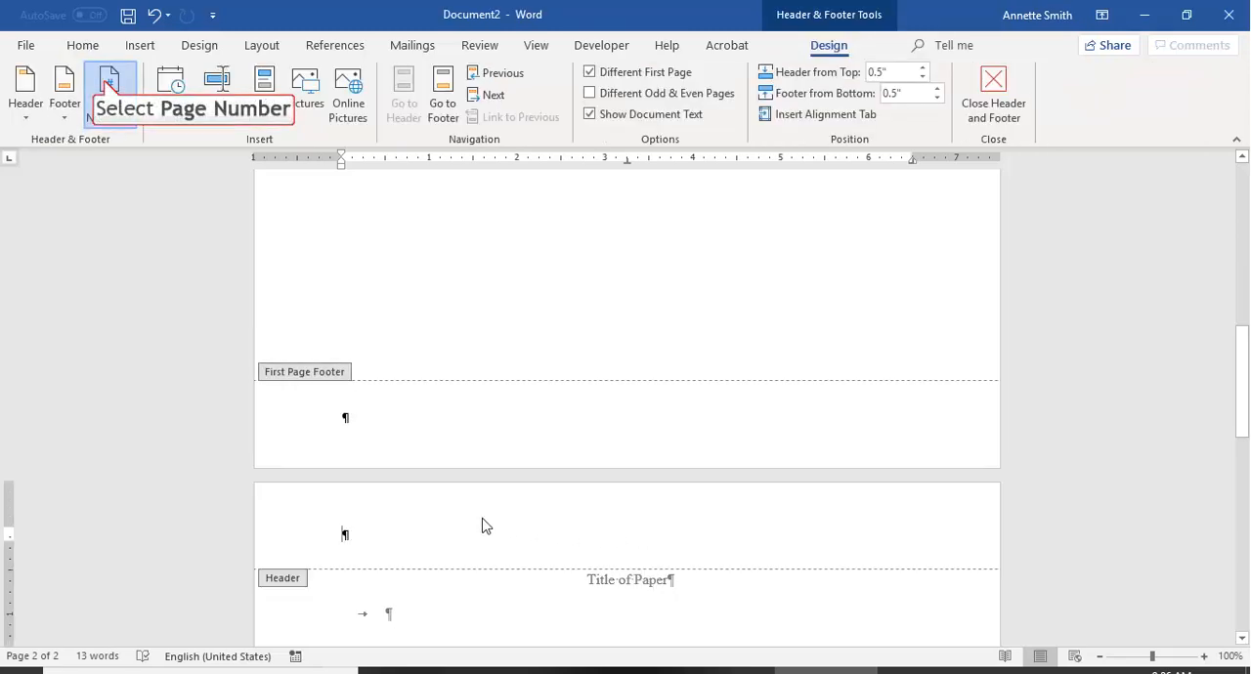
click(108, 86)
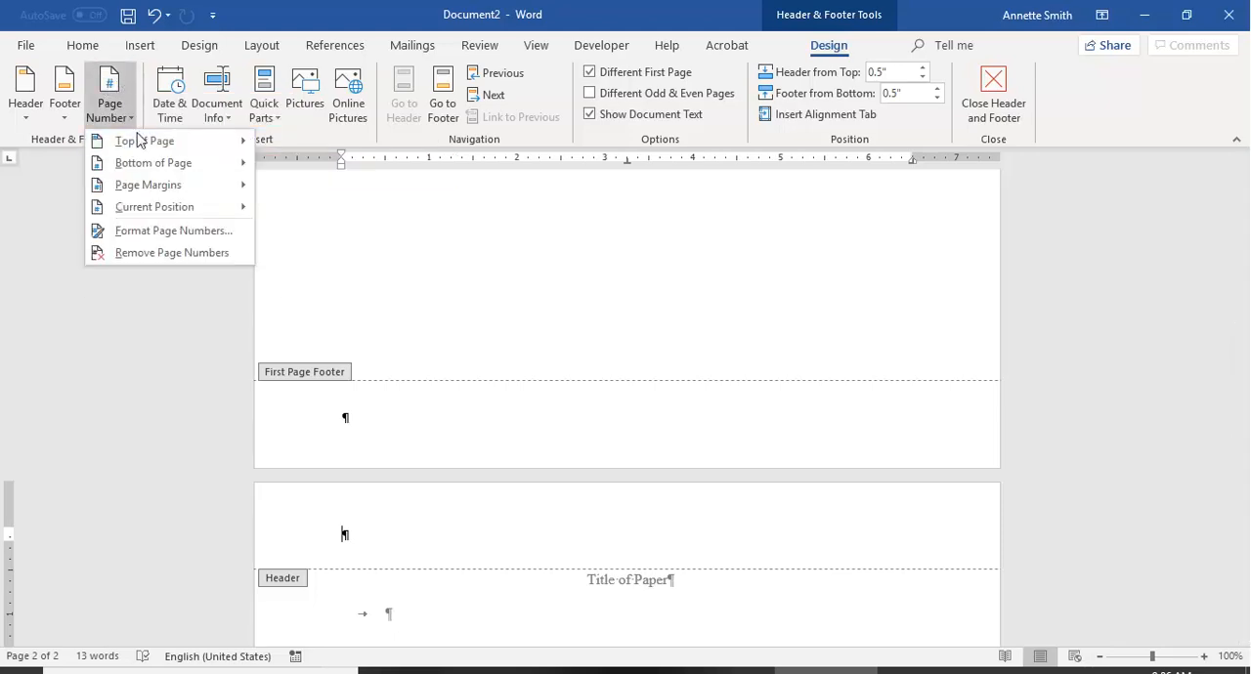
mouse_move(138, 144)
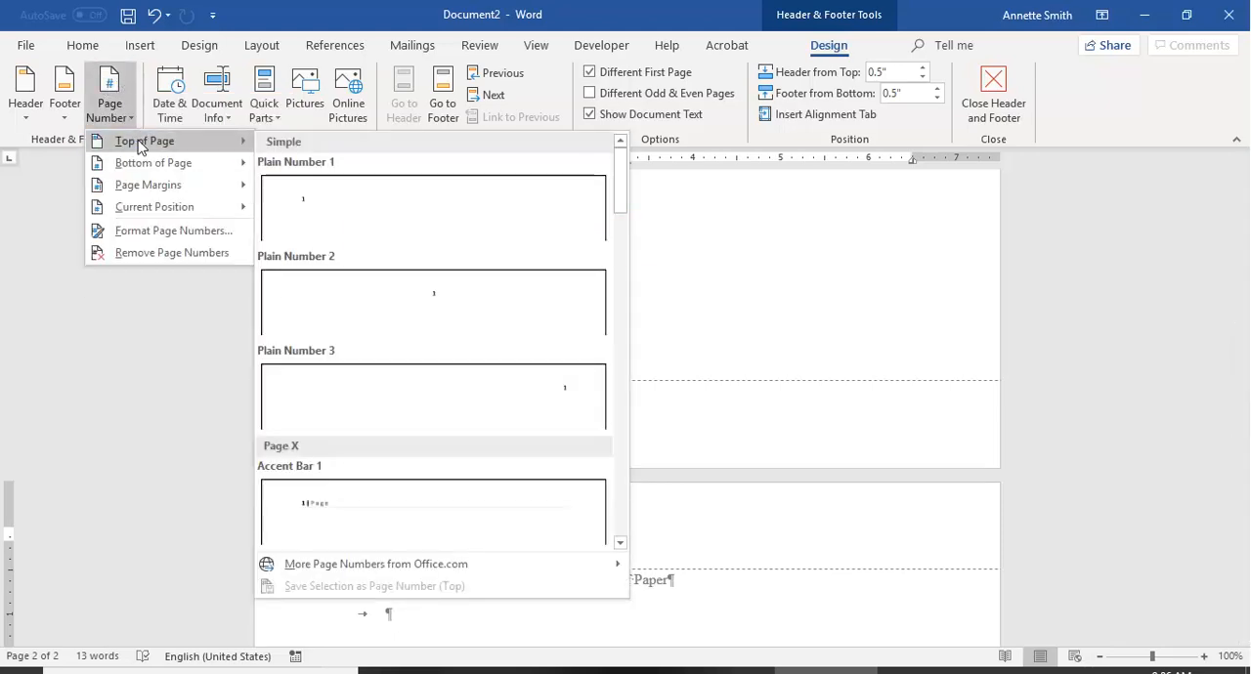
click(362, 212)
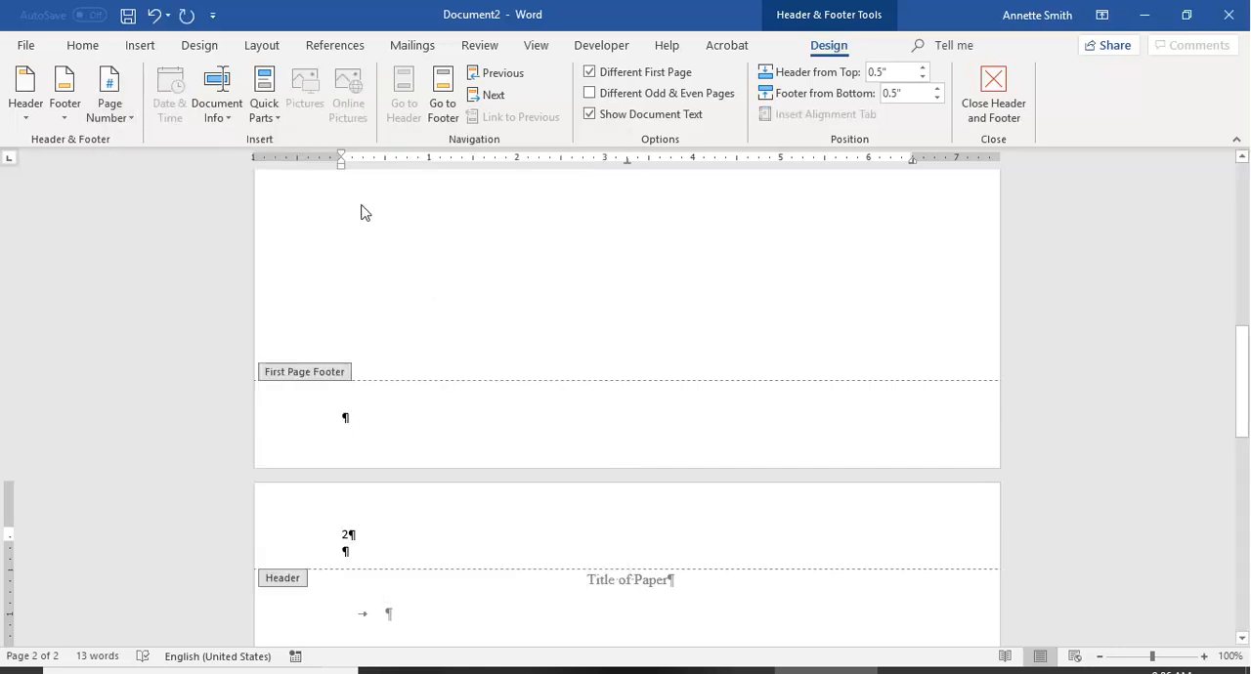
Add "SHORT TITLE" before the page number in the page 2 header, tab the number to the right margin, and close the header.
text(SH)
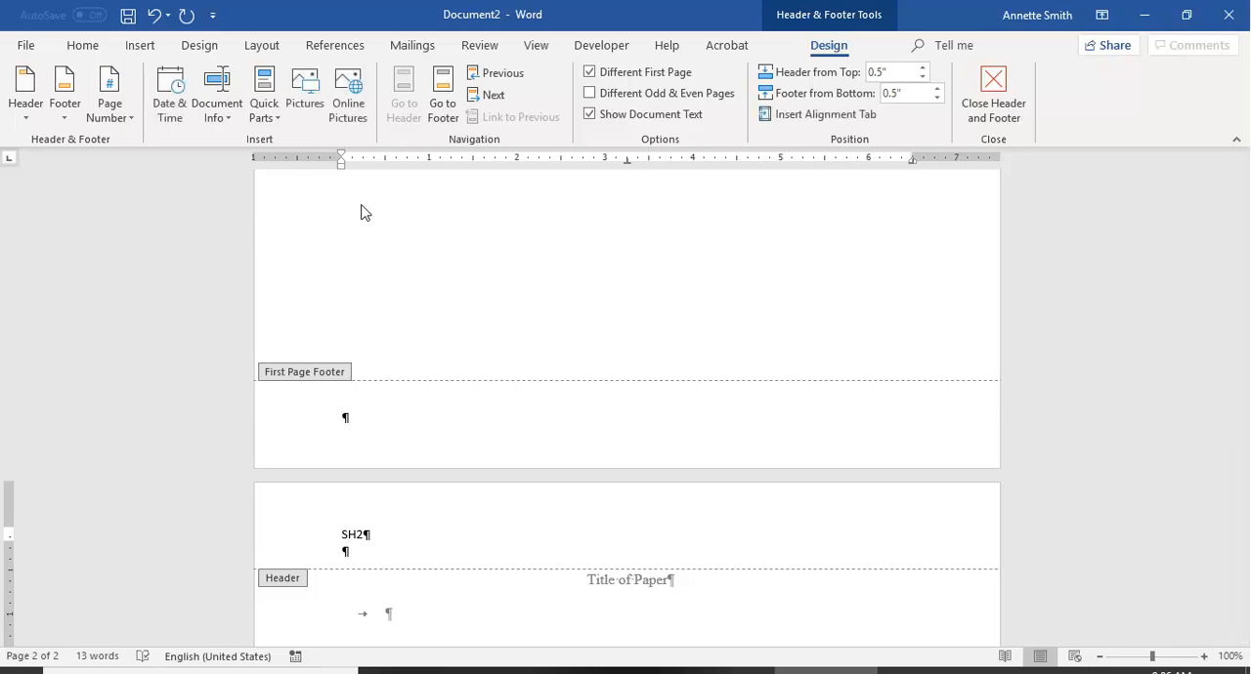
text(ORT)
key(BackSpace)
text(R)
key(BackSpace)
text(T TITLE)
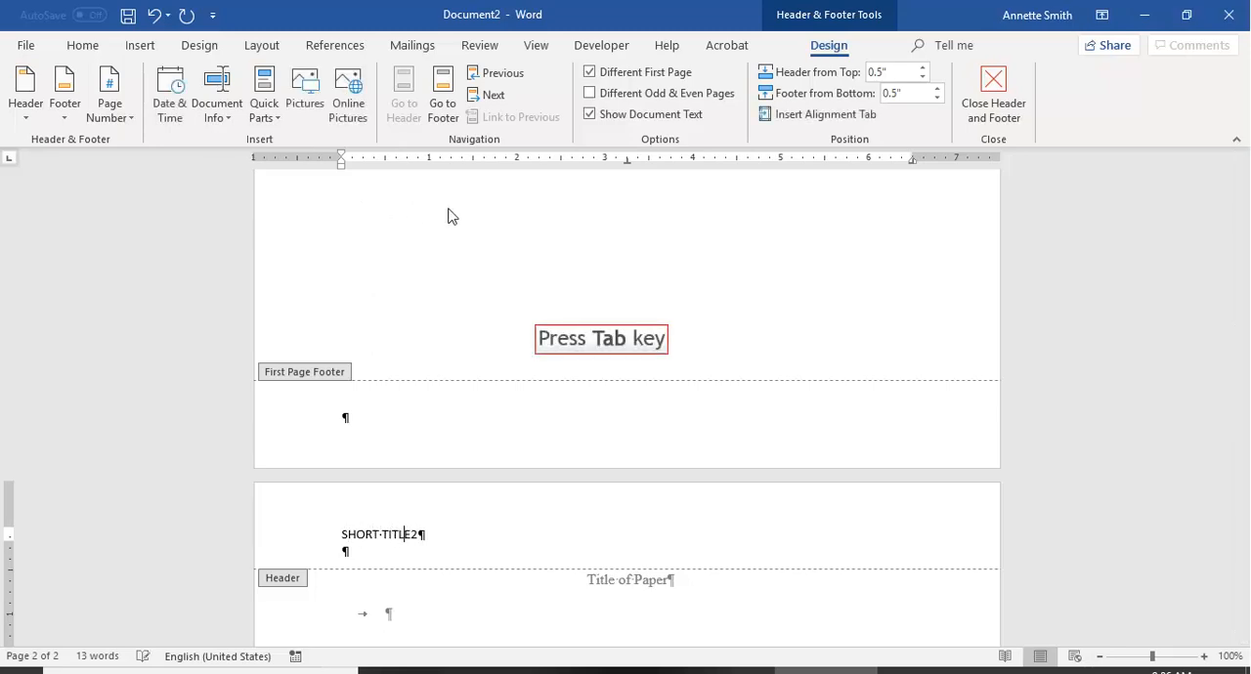
key(Tab)
key(Tab)
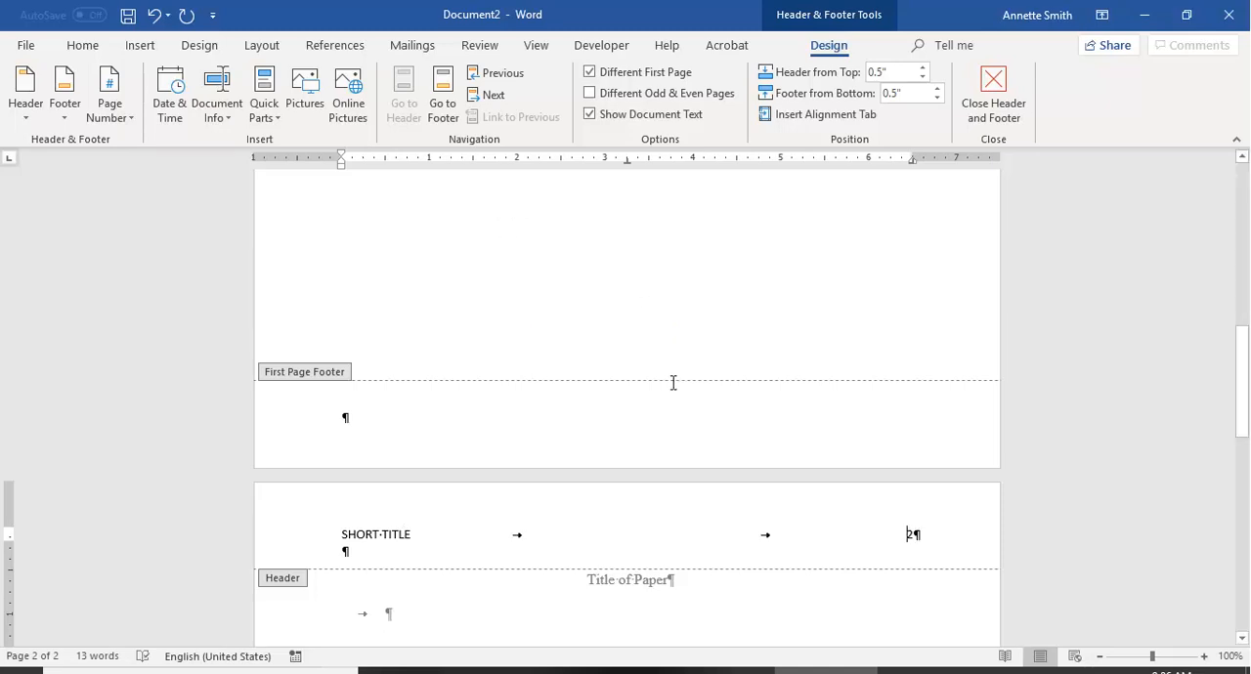
scroll(688, 513, down, 3)
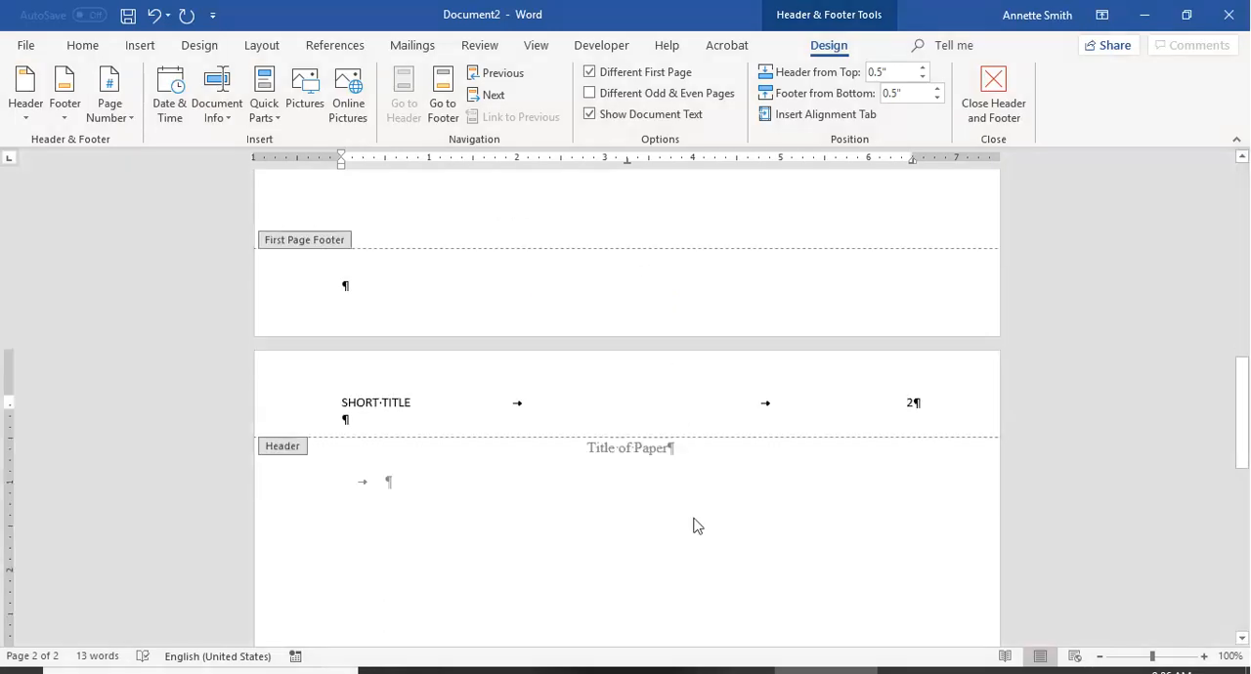
double_click(635, 542)
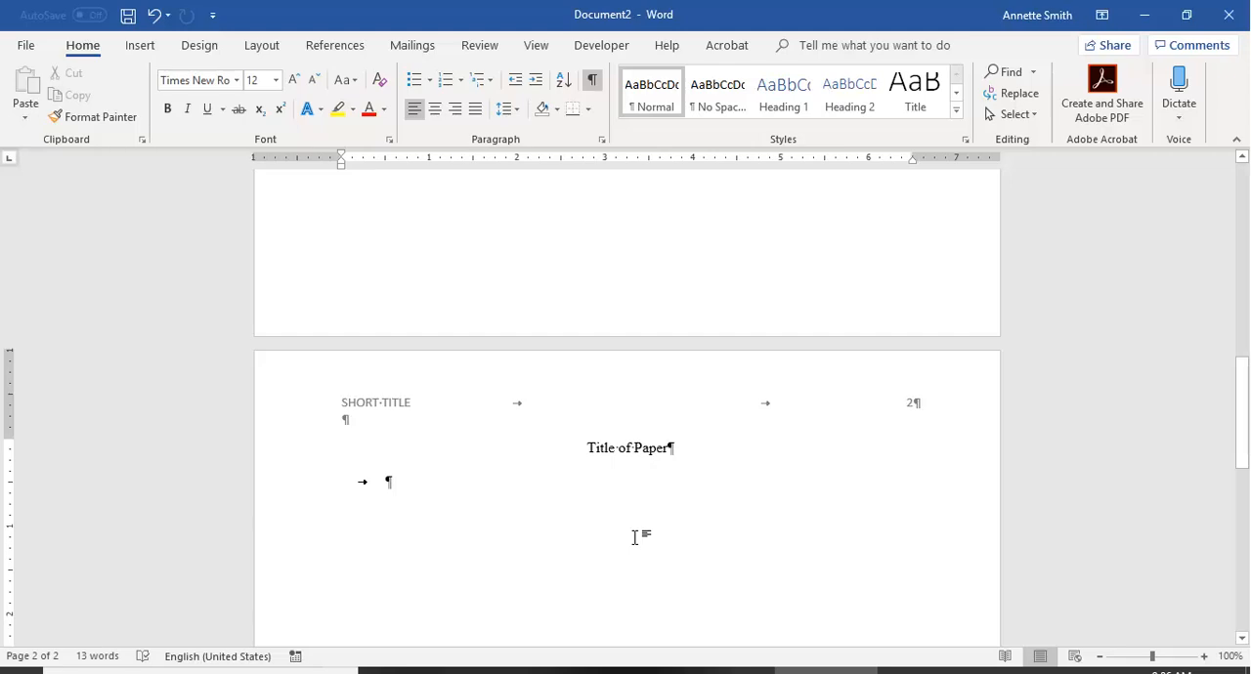
Enter "First line of text." on the indented line below the page 2 title.
text(First l)
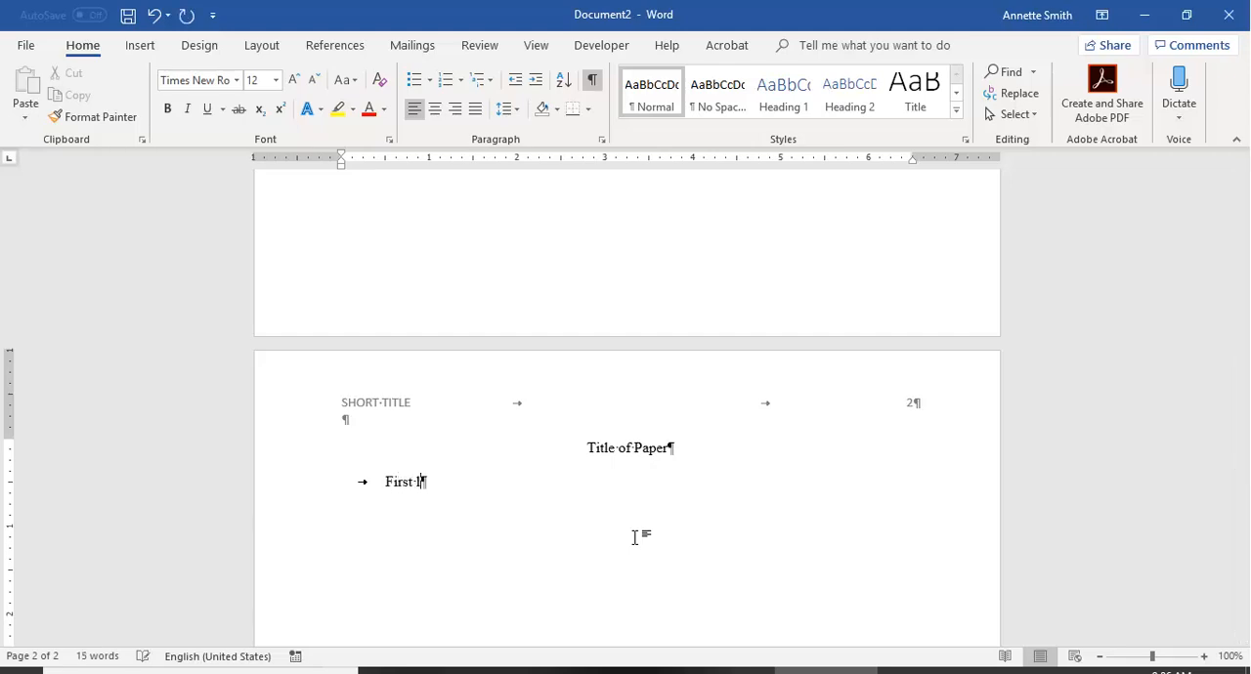
text(ine of text.)
Start saving the document under a new name and choose the Custom Office Templates folder in Documents as the location.
click(27, 44)
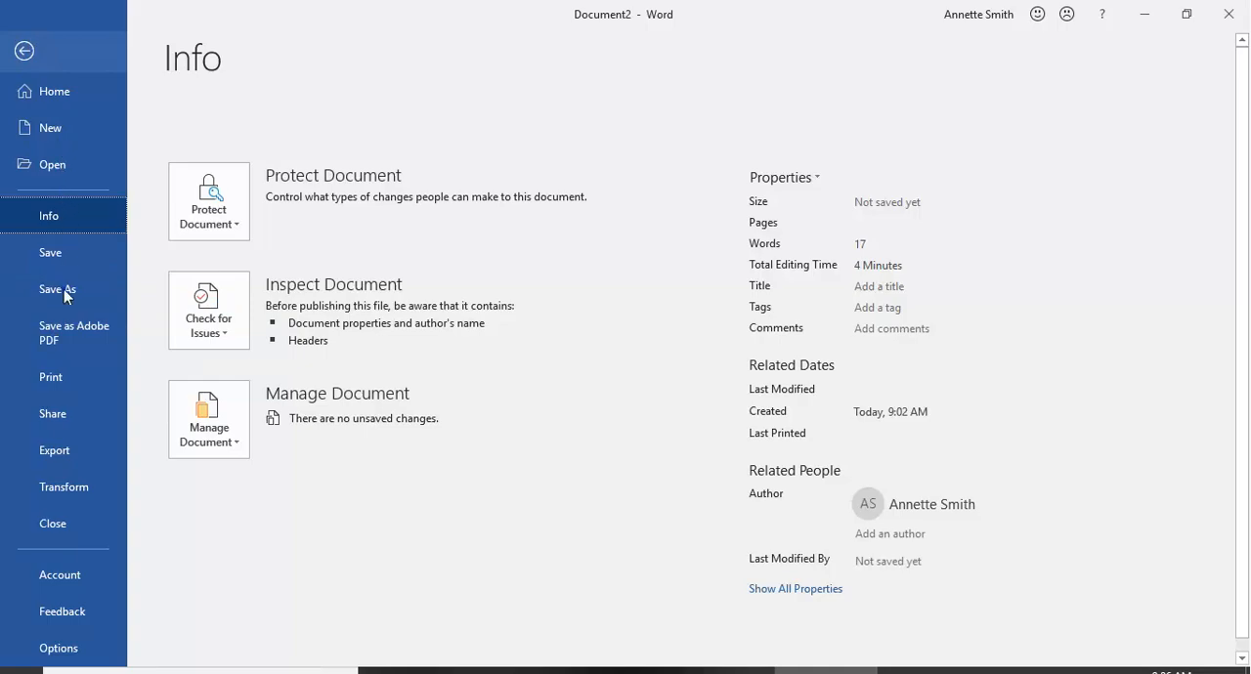
click(64, 291)
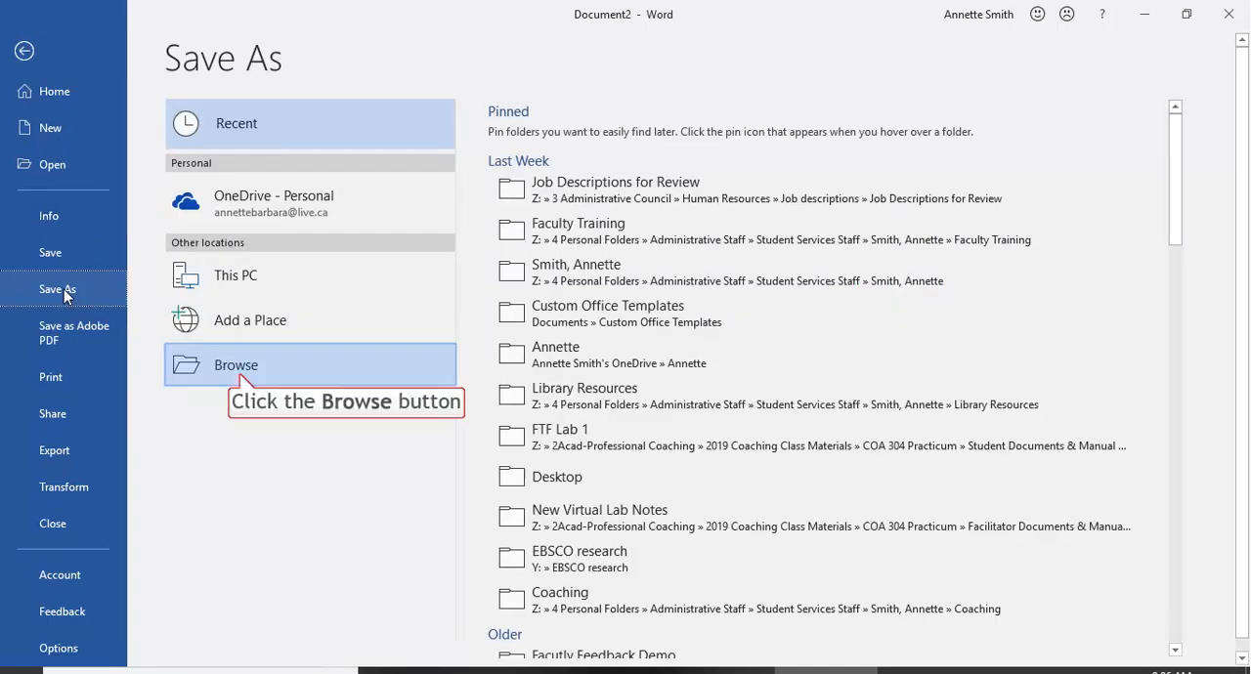
click(239, 373)
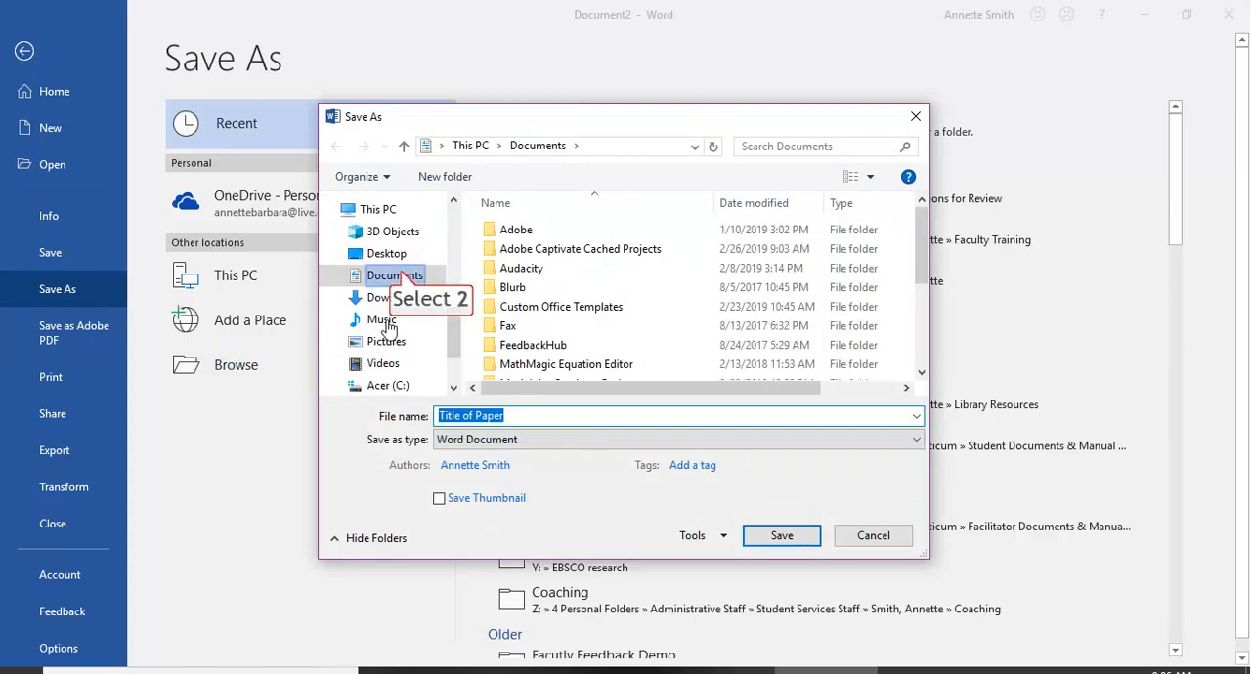
click(399, 275)
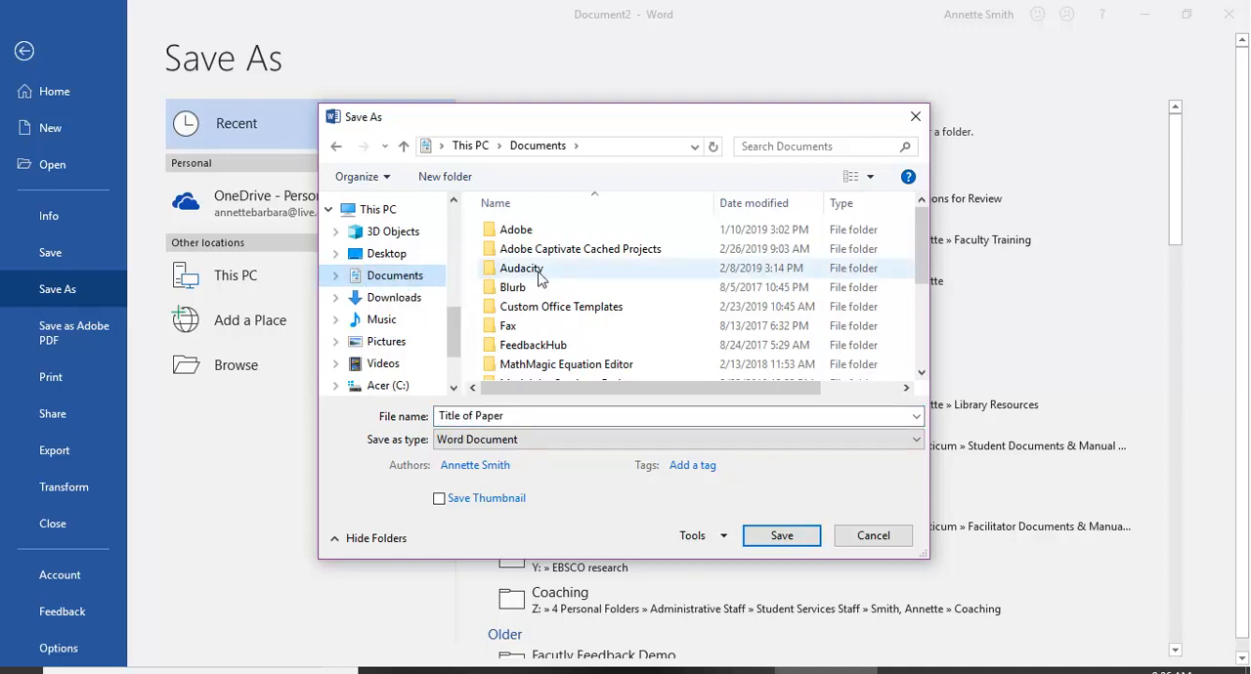
scroll(540, 279, down, 1)
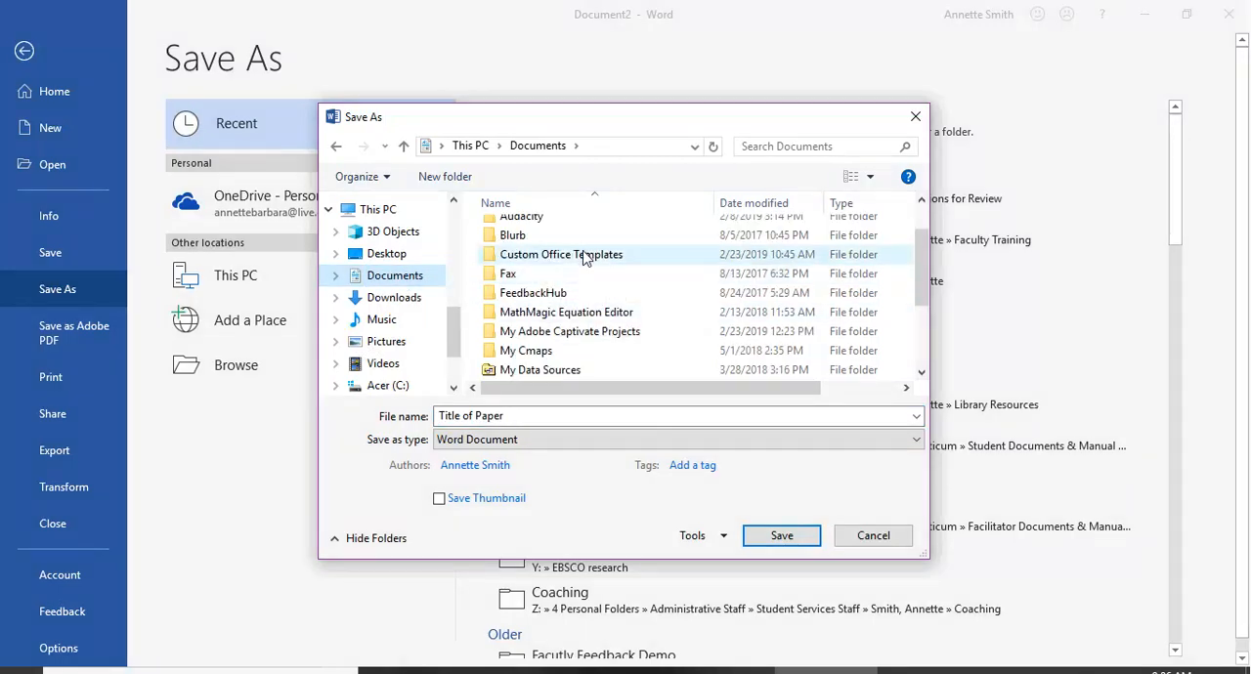
double_click(583, 256)
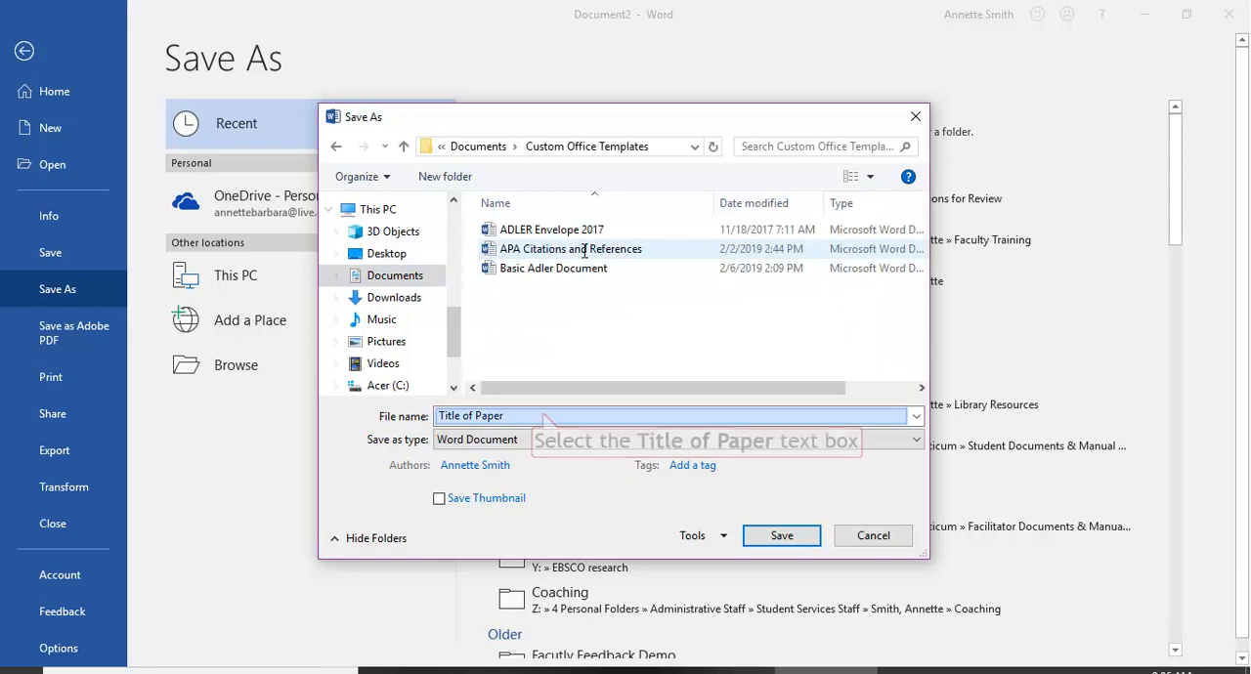
Name the file "APA Style Template DEMO", set its type to Word Template, and save it.
click(543, 415)
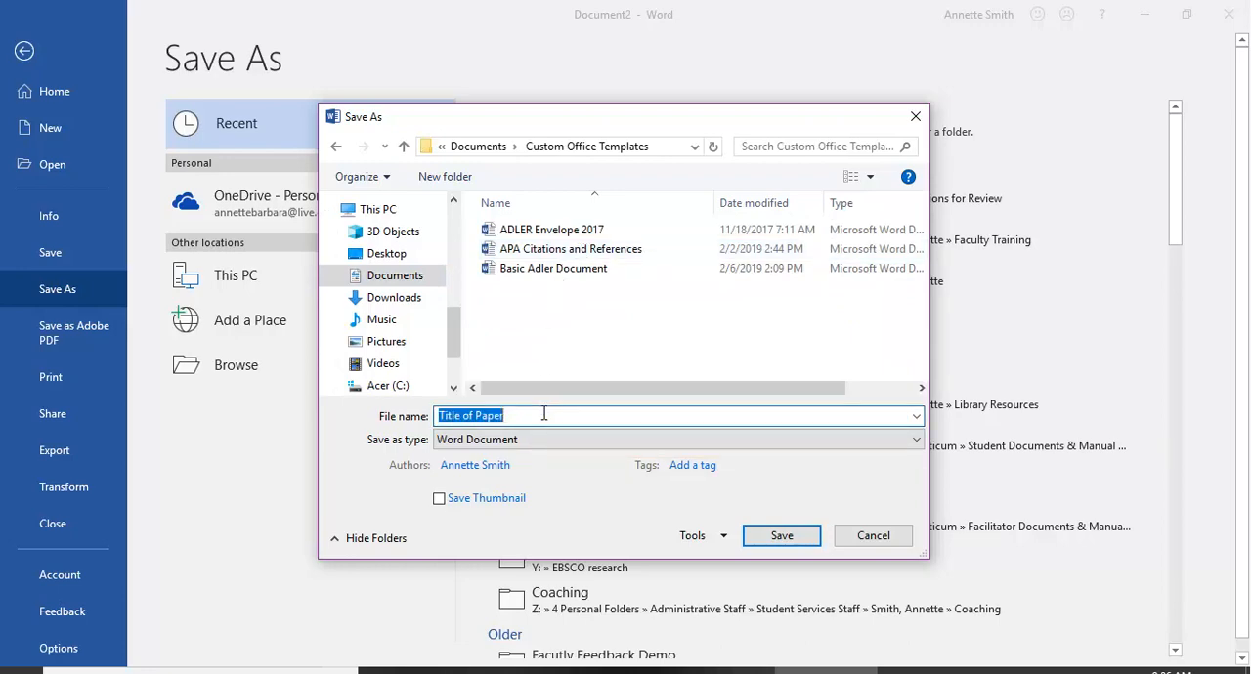
text(APA)
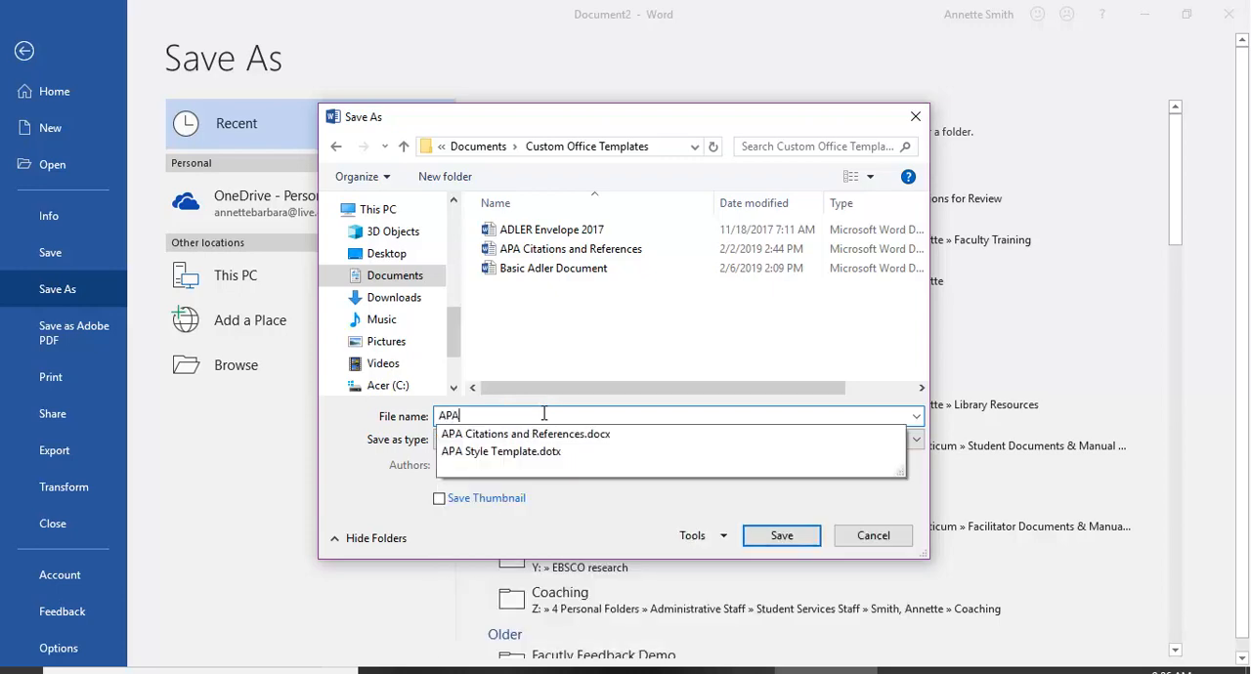
text( Sty)
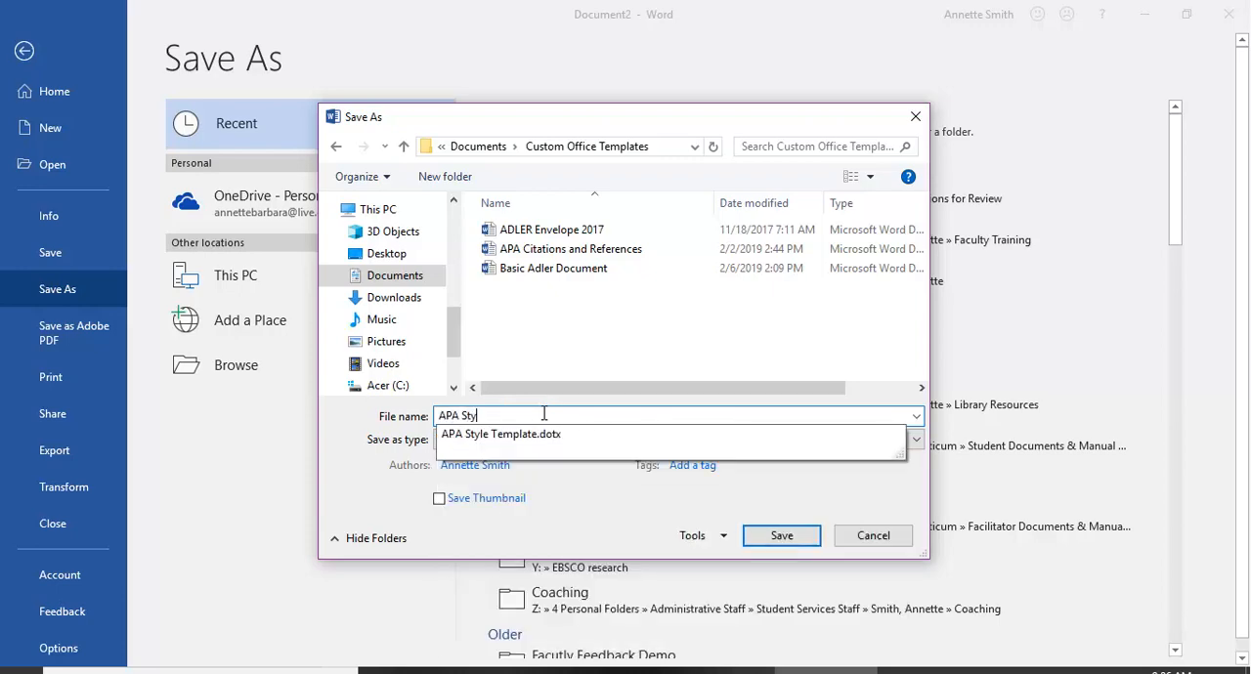
text(le Template D)
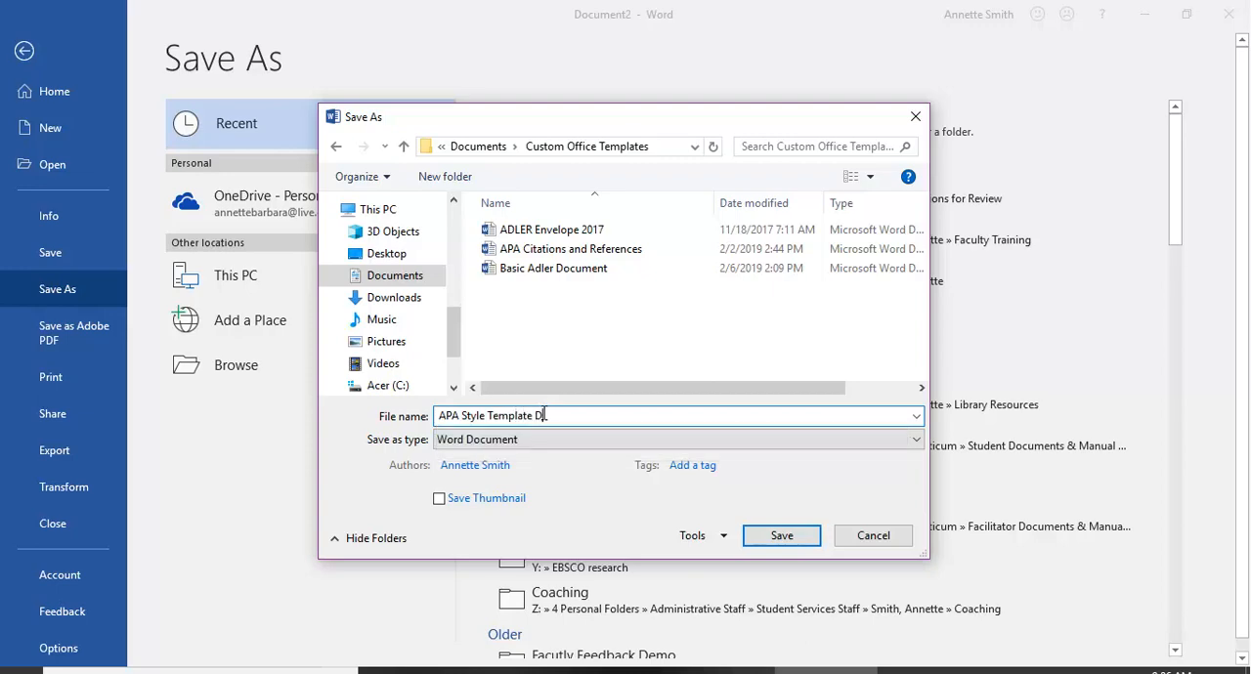
text(EMO)
click(524, 442)
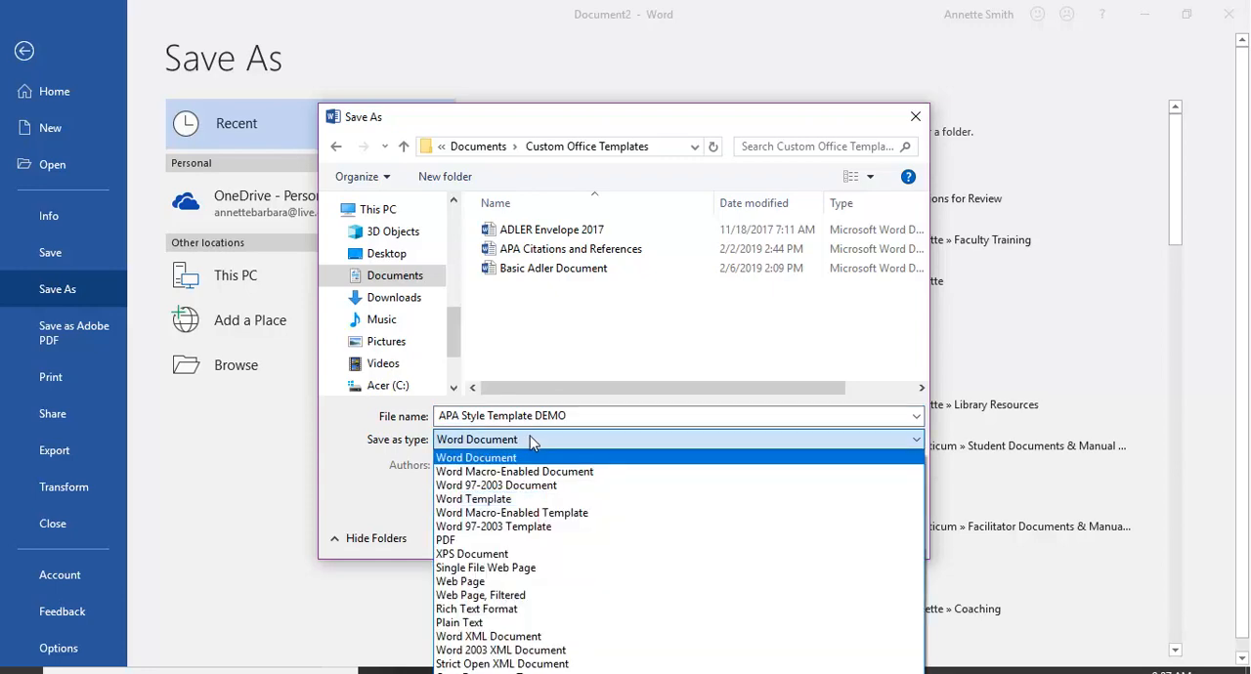
click(553, 500)
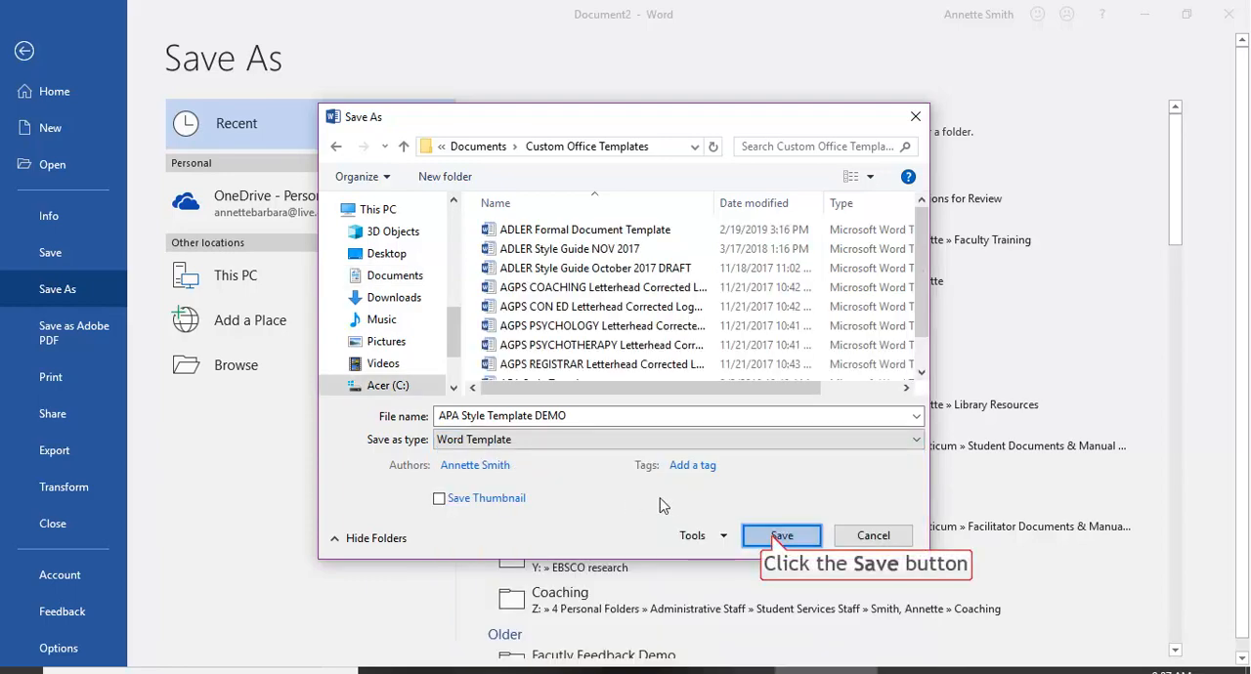
click(778, 537)
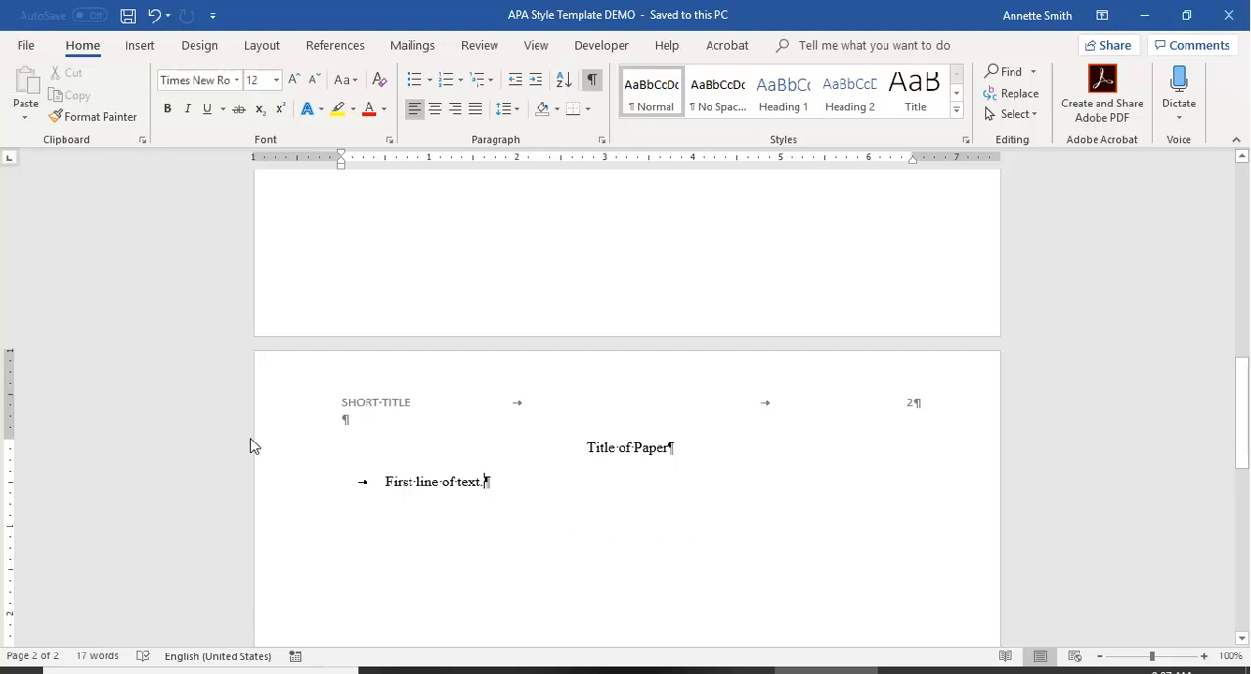
Create a new document from the personal template "APA Style Template DEMO" and check its title page and body page.
click(24, 49)
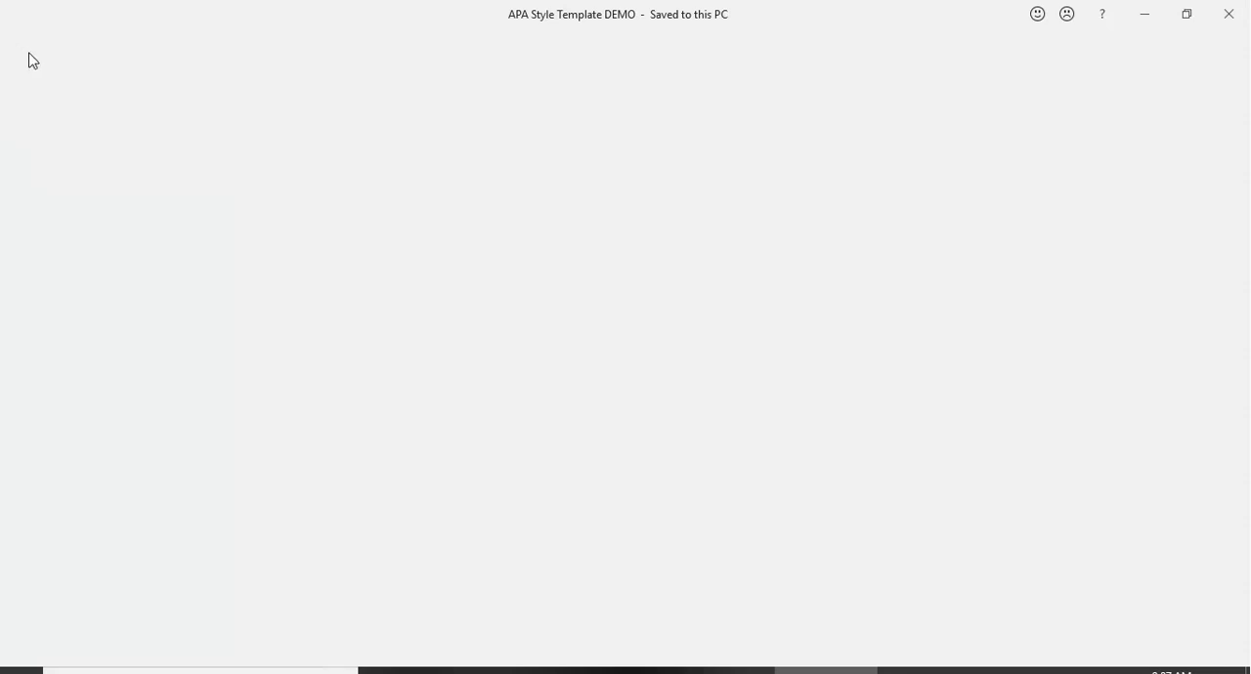
click(45, 141)
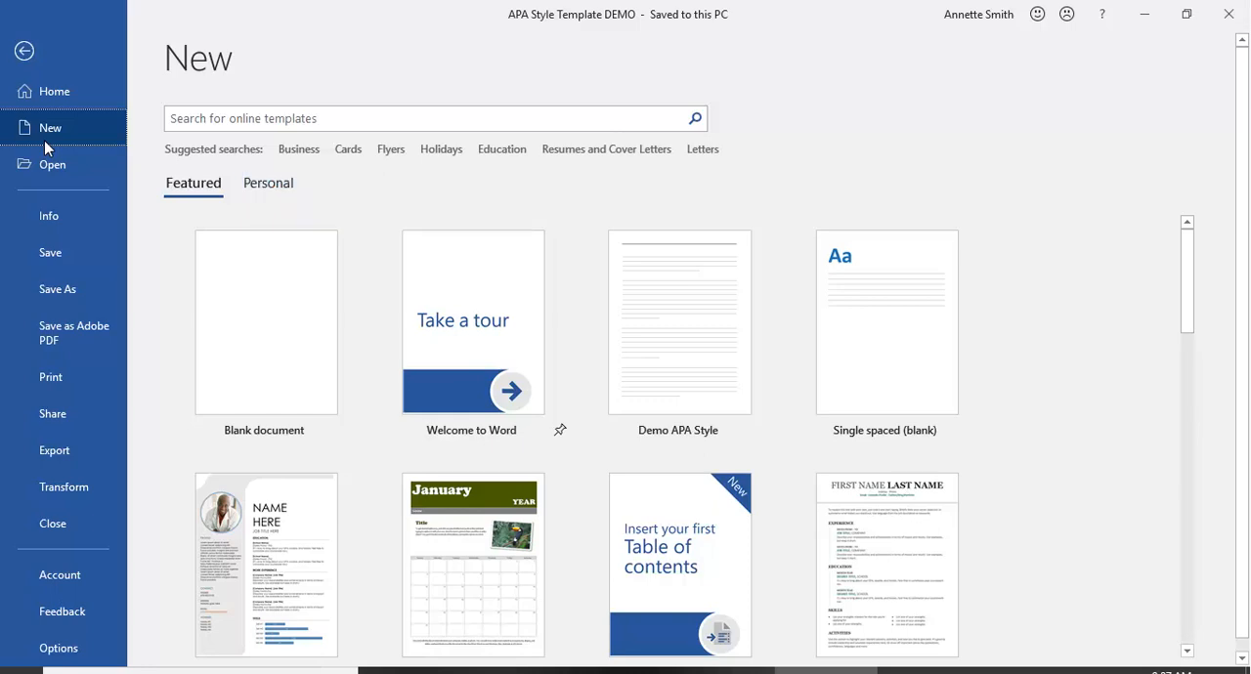
click(275, 189)
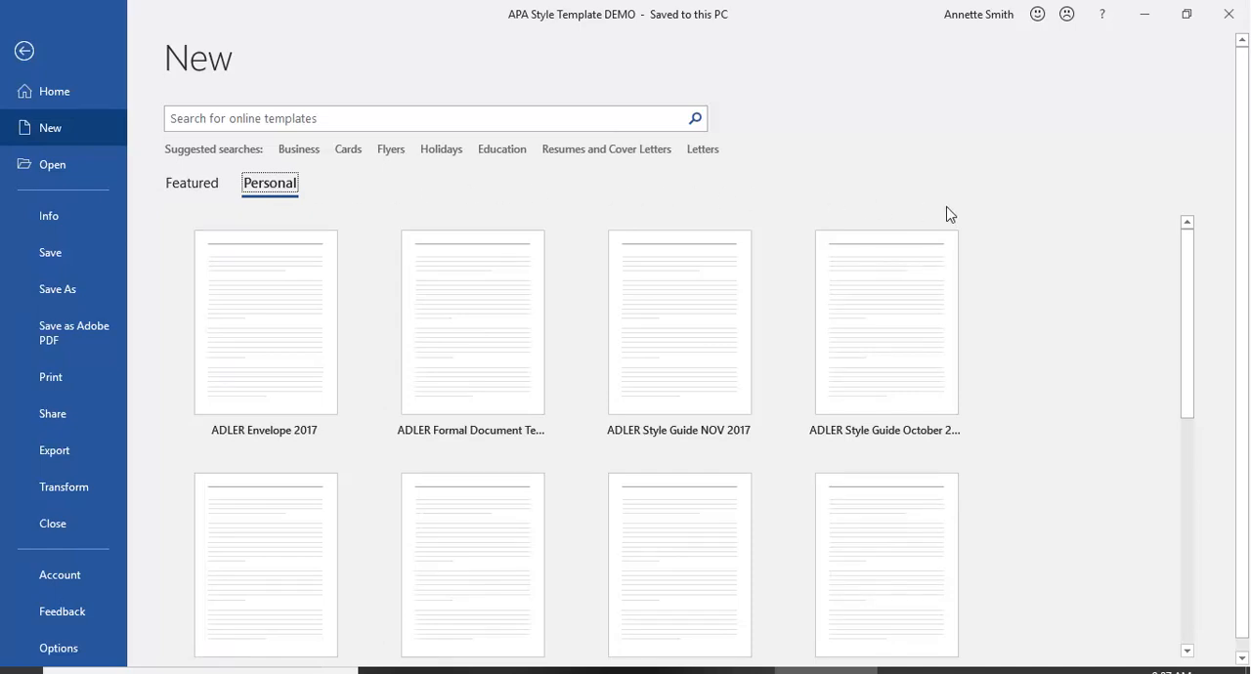
drag(1186, 283, 1237, 498)
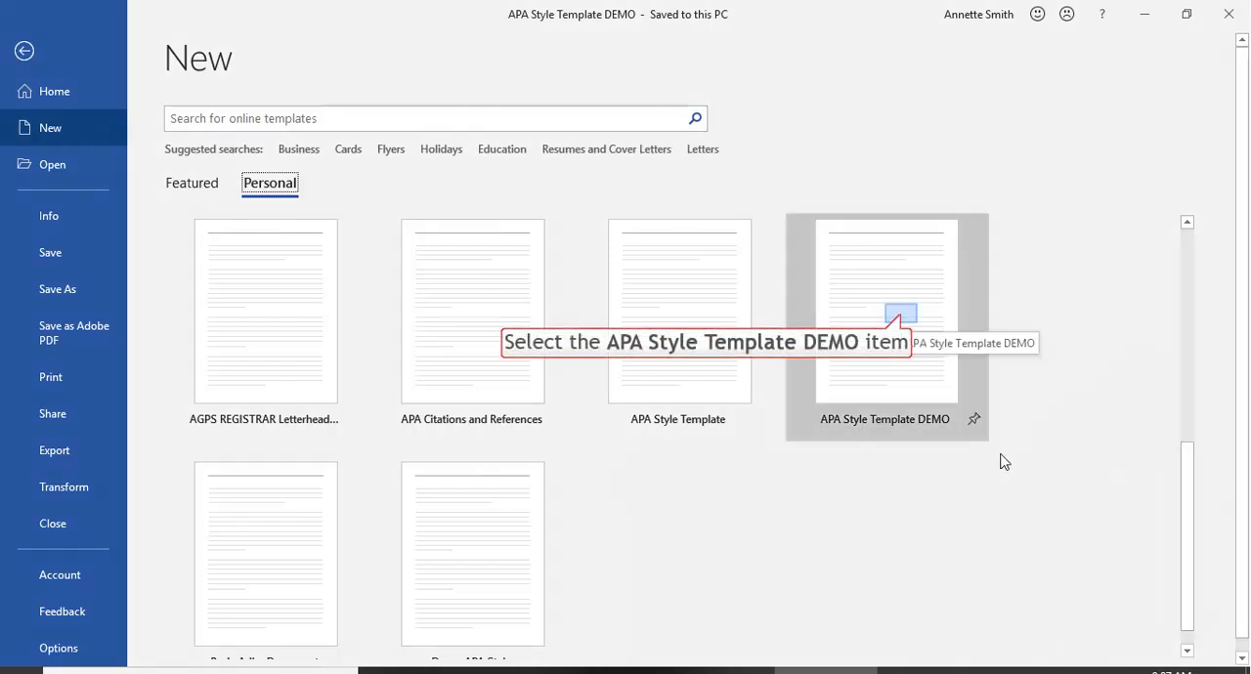
click(903, 321)
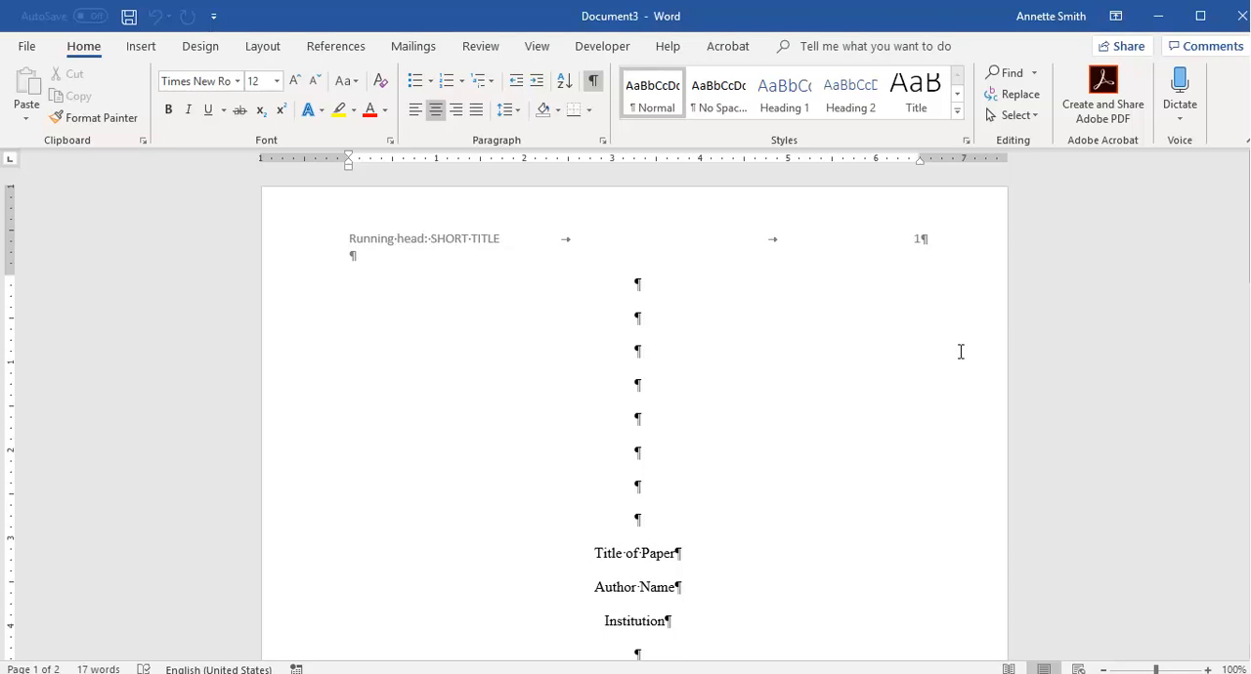
scroll(961, 352, down, 10)
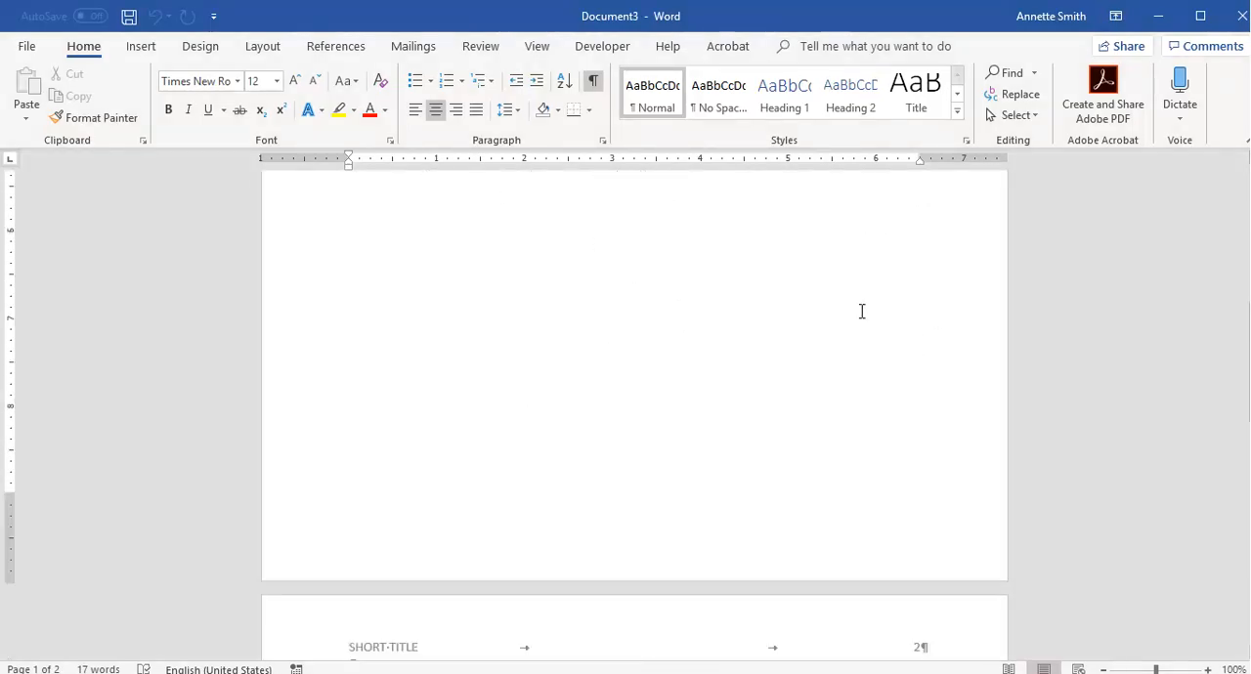
scroll(561, 385, down, 9)
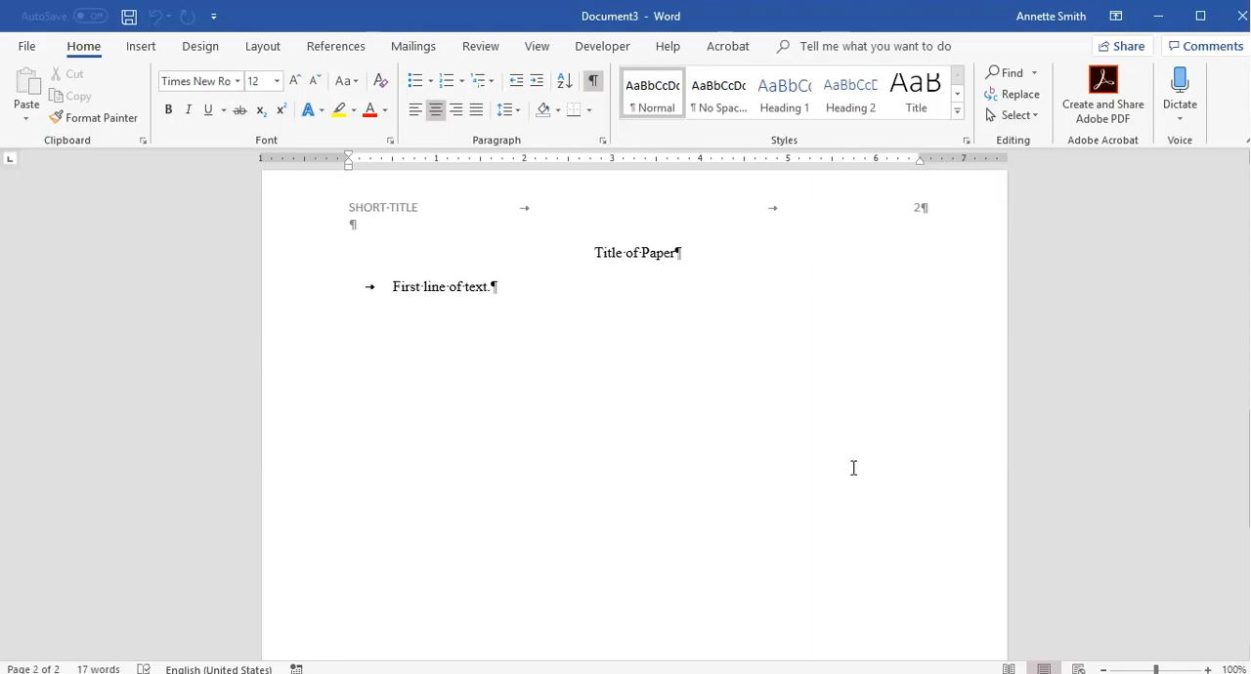
scroll(849, 463, up, 6)
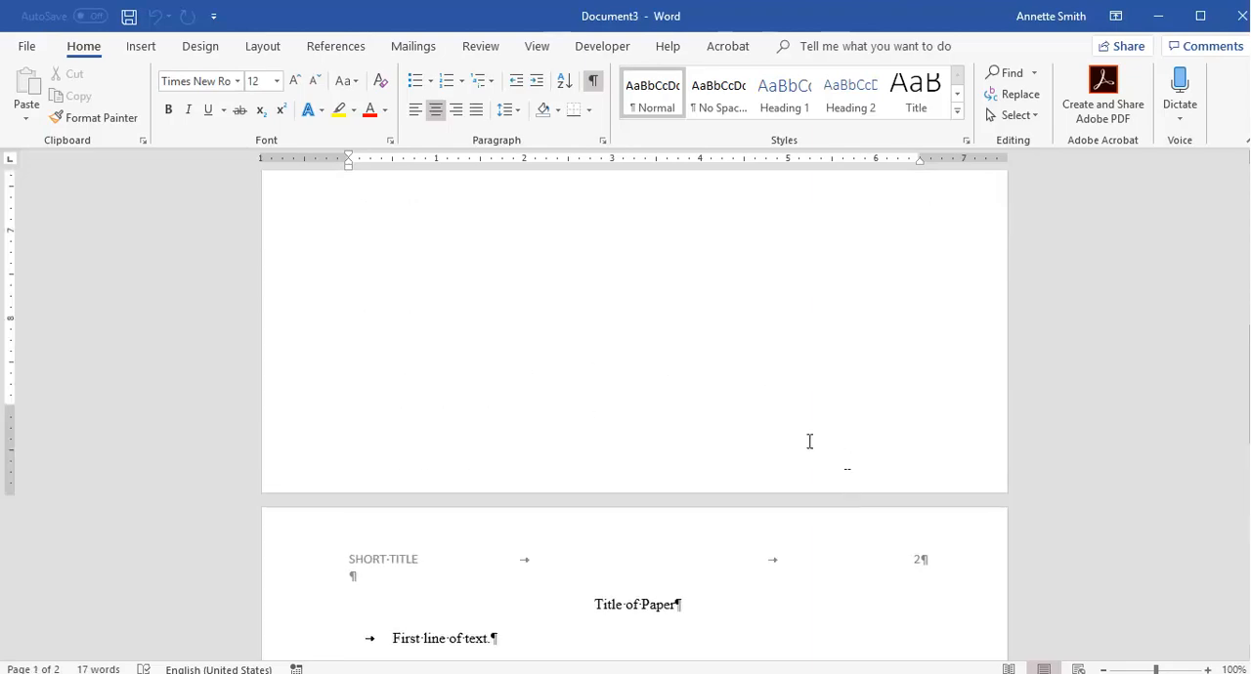